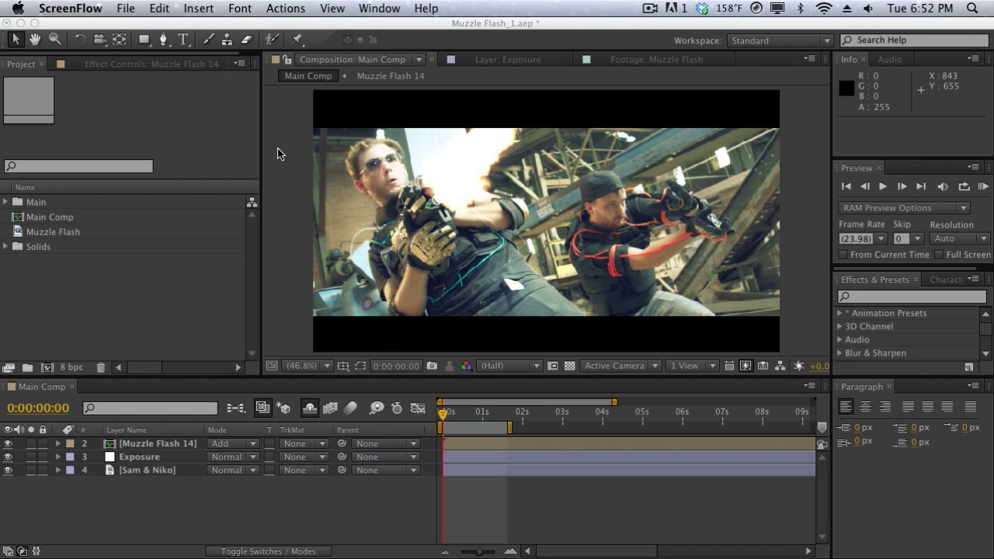
Switch to Chrome and scroll the markos.co.nz article down to 'The expression' code block
{"action": "key", "text": "super+Tab"}
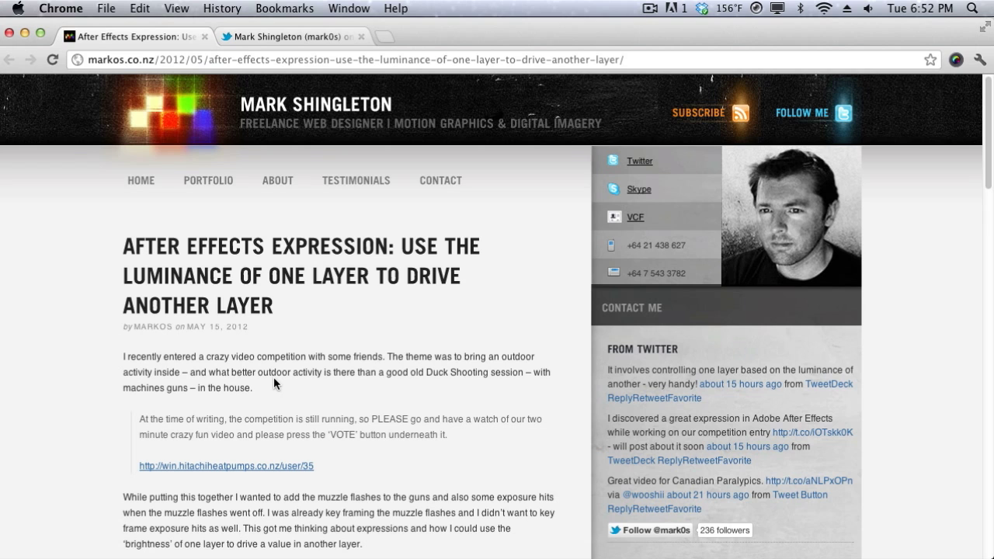
{"action": "scroll", "coordinate": [273, 376], "scroll_direction": "down", "scroll_amount": 3}
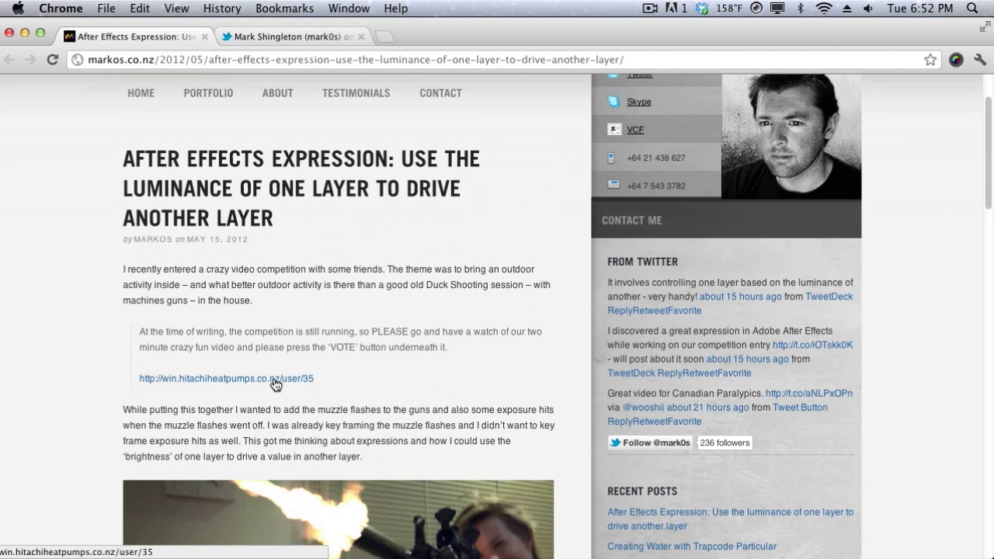
{"action": "scroll", "coordinate": [273, 379], "scroll_direction": "down", "scroll_amount": 1}
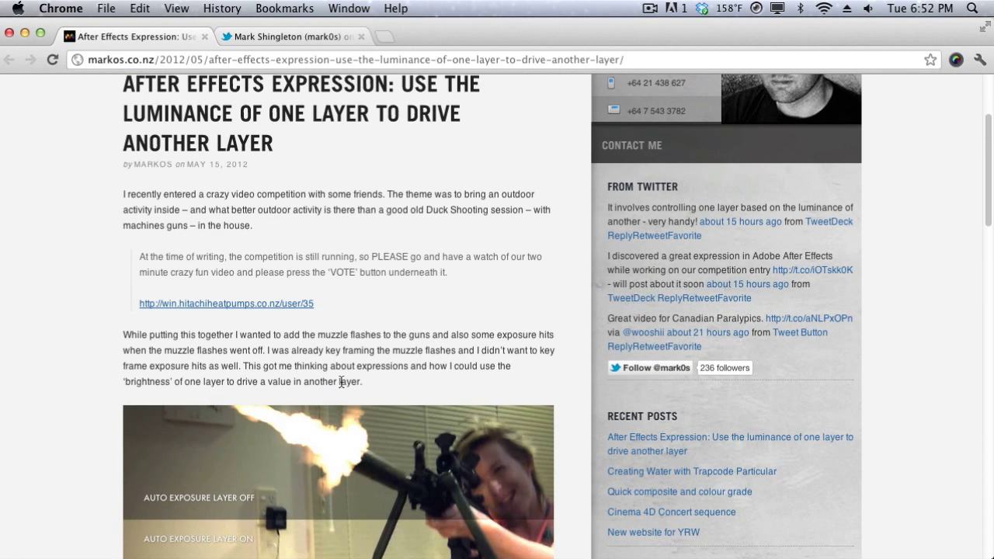
{"action": "scroll", "coordinate": [358, 382], "scroll_direction": "down", "scroll_amount": 7}
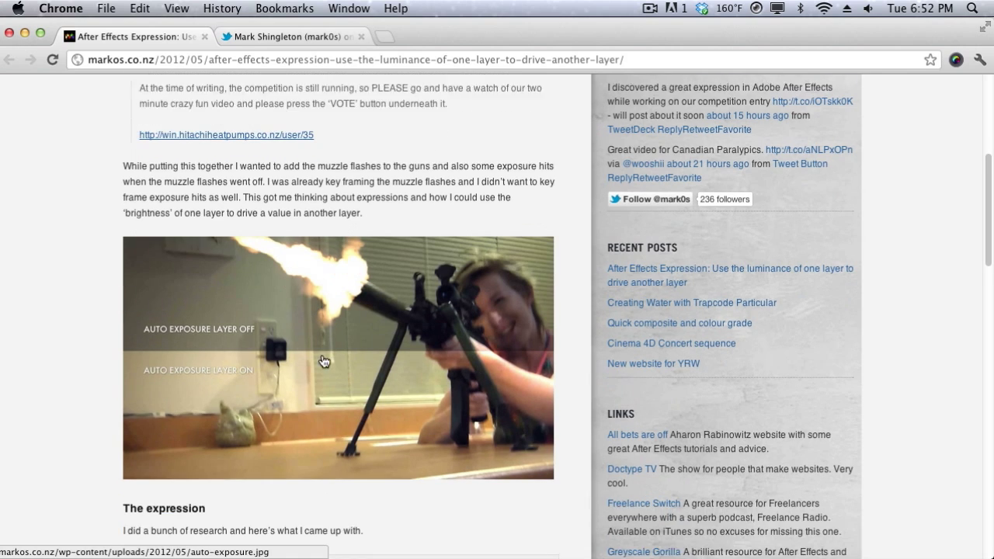
{"action": "scroll", "coordinate": [314, 326], "scroll_direction": "down", "scroll_amount": 6}
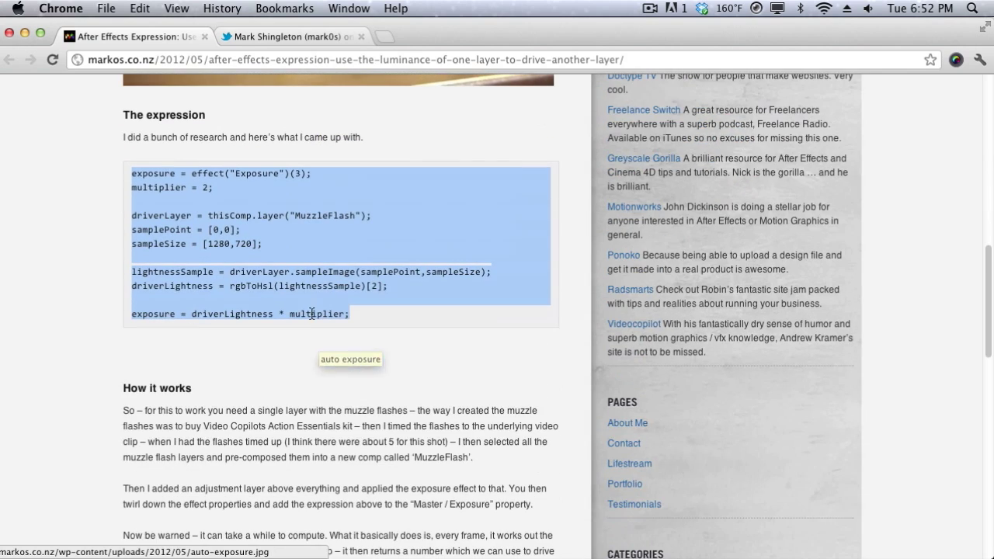
Select and copy the article's luminance-driven exposure expression code
{"action": "left_click", "coordinate": [312, 239]}
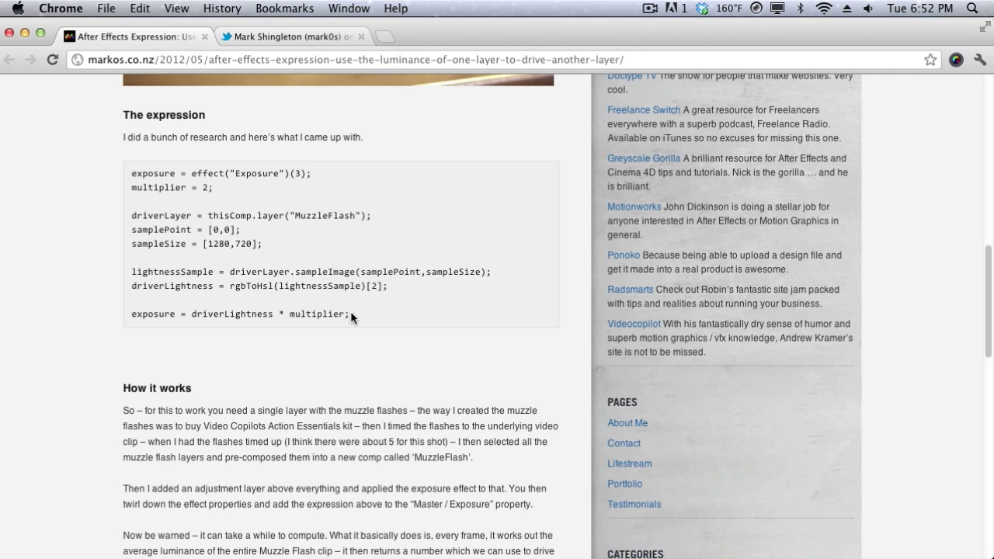
{"action": "left_click_drag", "start_coordinate": [350, 314], "coordinate": [133, 167]}
{"action": "right_click", "coordinate": [146, 220]}
{"action": "left_click", "coordinate": [151, 226]}
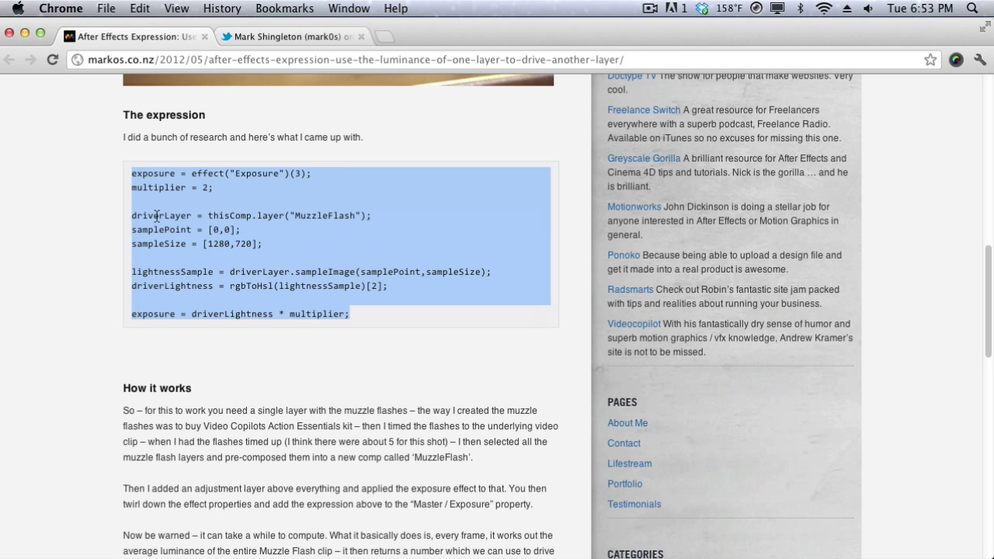
Scroll through the article to review where the expression is applied
{"action": "scroll", "coordinate": [156, 210], "scroll_direction": "down", "scroll_amount": 3}
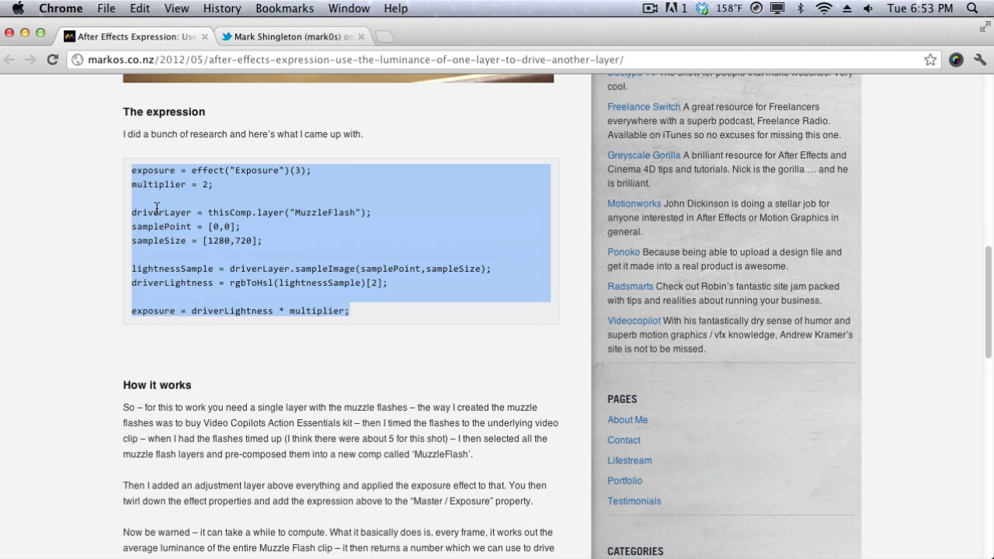
{"action": "scroll", "coordinate": [156, 211], "scroll_direction": "down", "scroll_amount": 5}
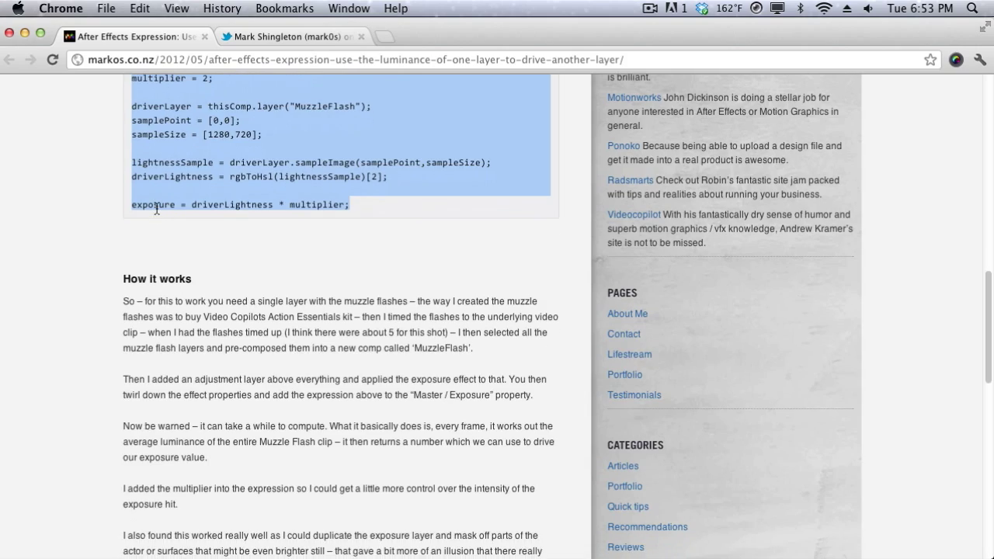
{"action": "scroll", "coordinate": [159, 233], "scroll_direction": "down", "scroll_amount": 3}
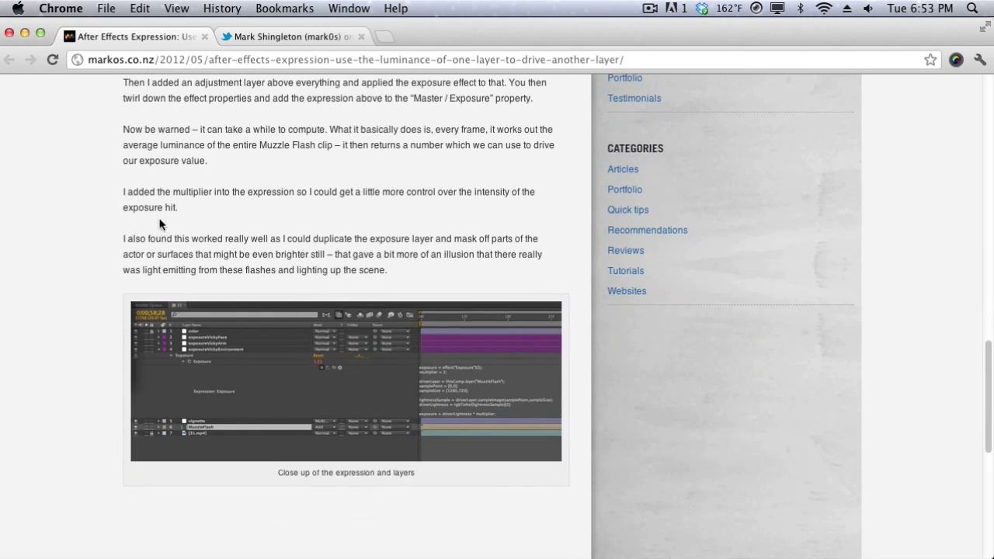
{"action": "scroll", "coordinate": [194, 241], "scroll_direction": "up", "scroll_amount": 15}
{"action": "scroll", "coordinate": [198, 243], "scroll_direction": "up", "scroll_amount": 10}
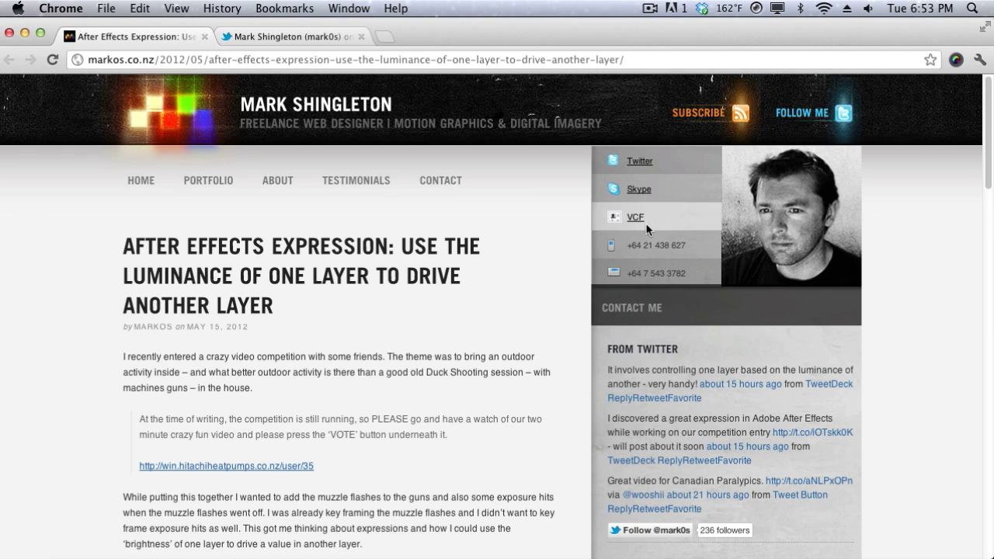
{"action": "scroll", "coordinate": [83, 227], "scroll_direction": "down", "scroll_amount": 3}
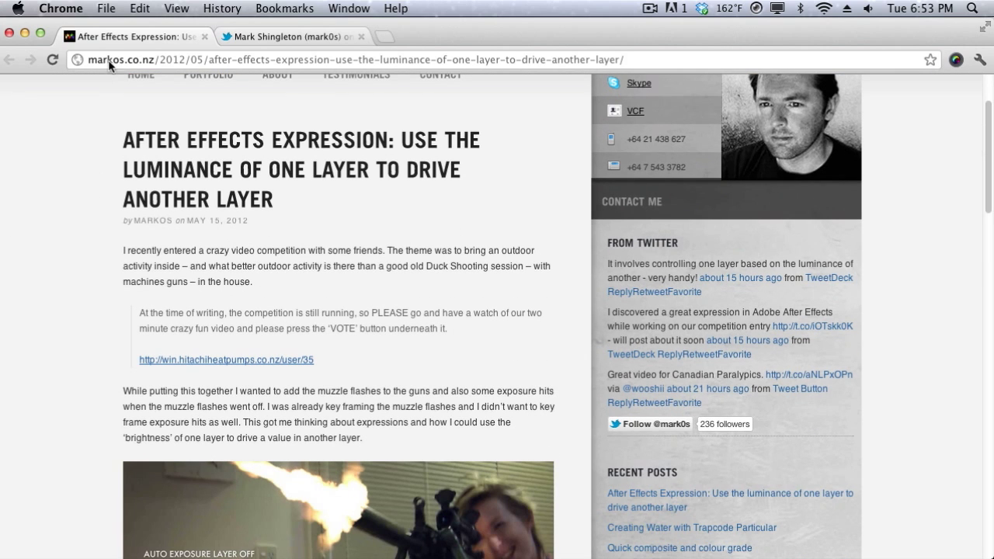
{"action": "left_click", "coordinate": [25, 36]}
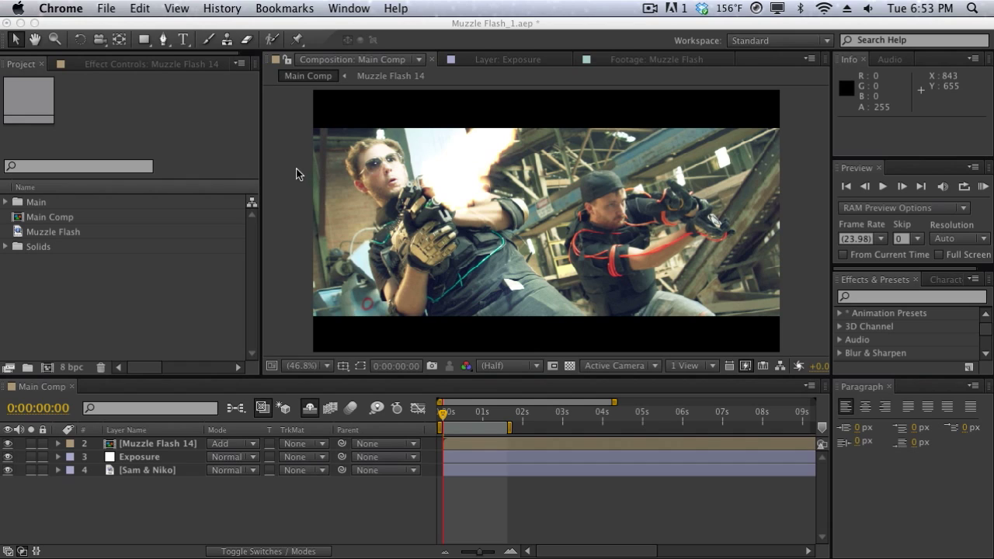
{"action": "left_click", "coordinate": [280, 183]}
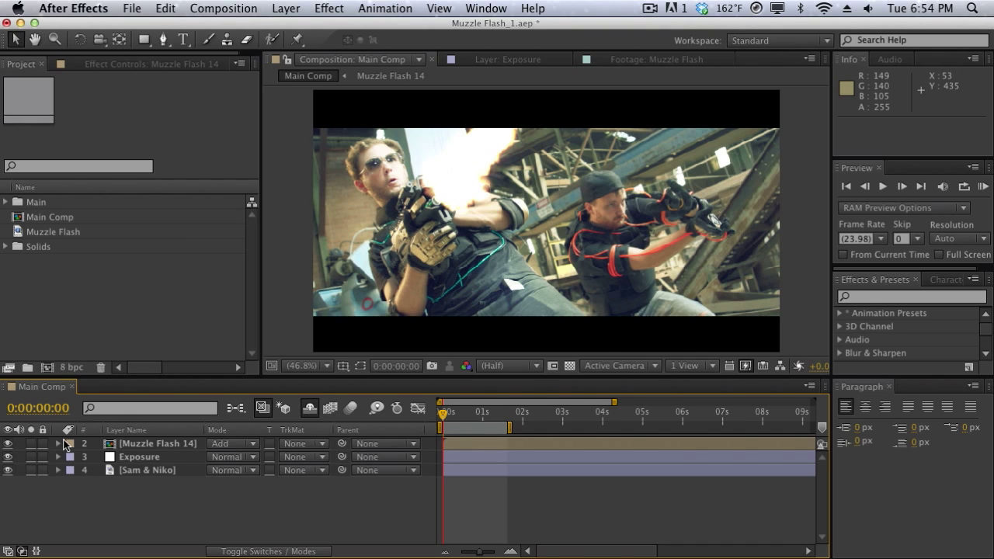
{"action": "left_click", "coordinate": [8, 457]}
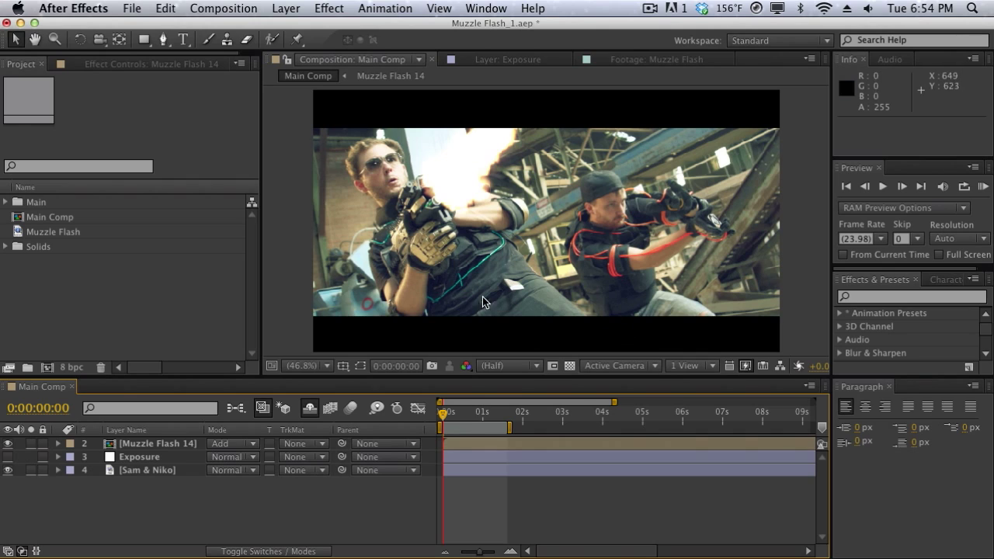
{"action": "left_click", "coordinate": [8, 459]}
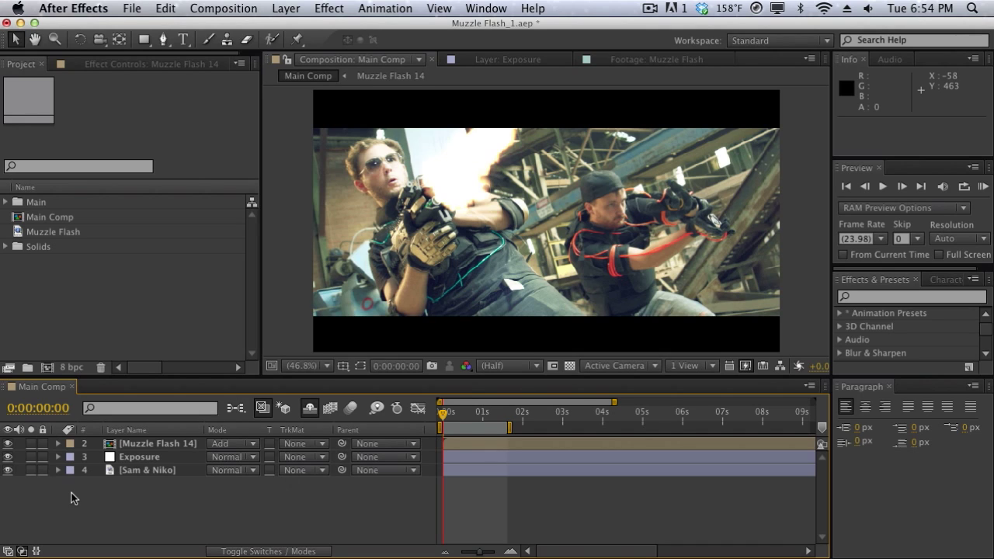
Hide the old Exposure layer and add a new adjustment layer named Exposure
{"action": "left_click", "coordinate": [7, 456]}
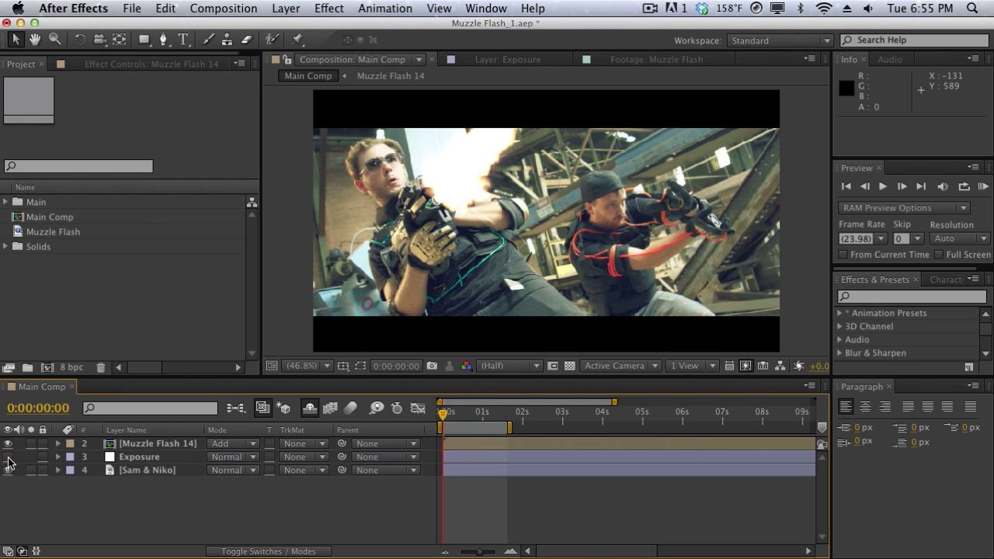
{"action": "left_click", "coordinate": [286, 7]}
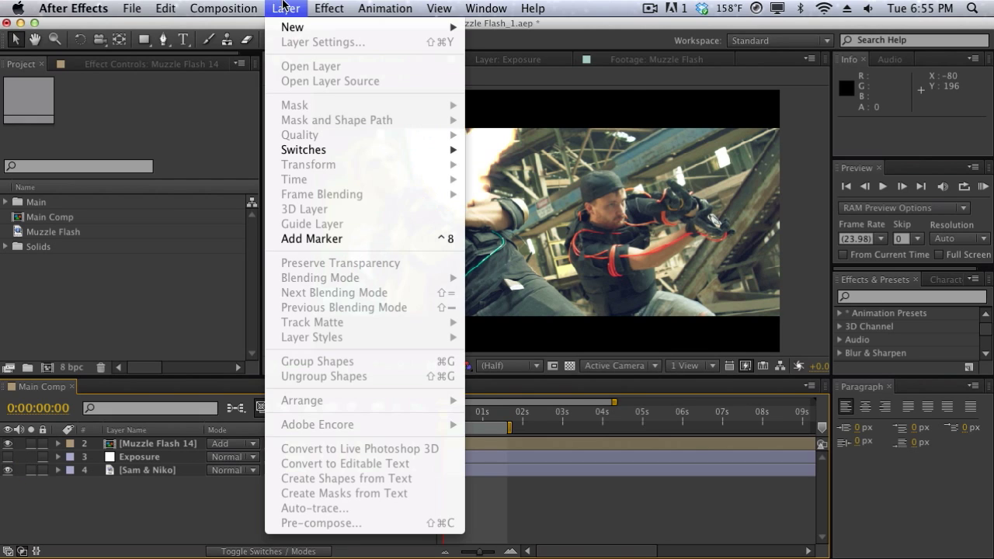
{"action": "mouse_move", "coordinate": [286, 28]}
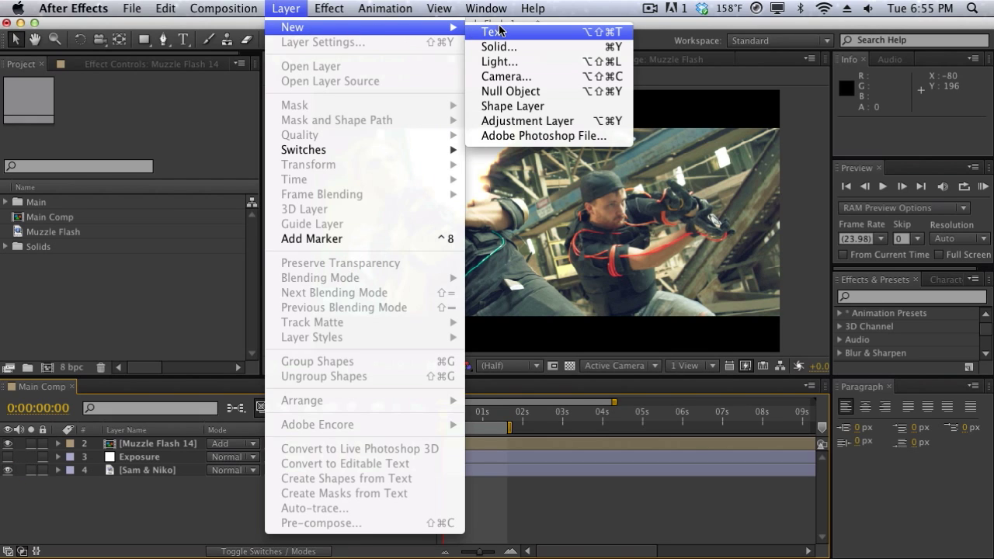
{"action": "left_click", "coordinate": [512, 120]}
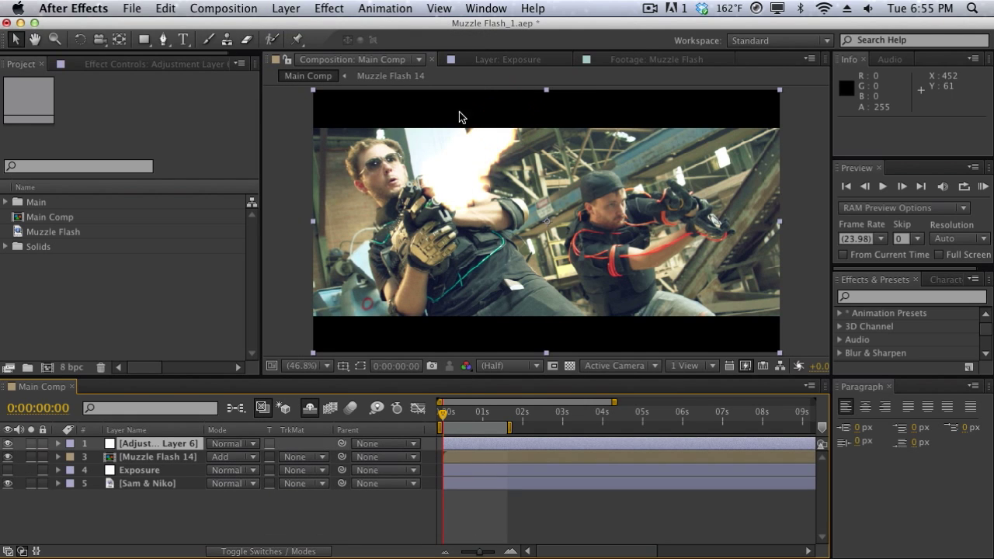
{"action": "left_click", "coordinate": [167, 448]}
{"action": "key", "text": "Return"}
{"action": "type", "text": "Expo"}
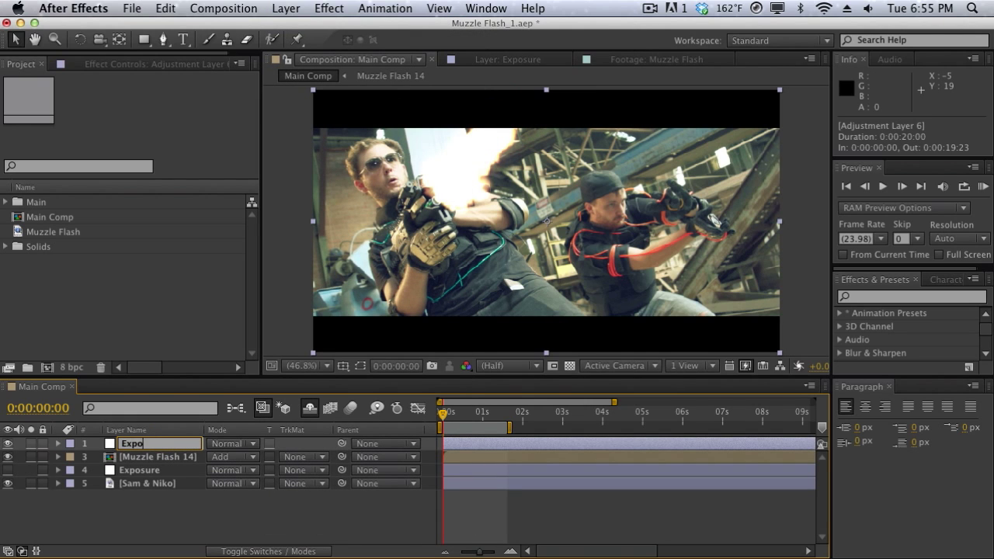
{"action": "type", "text": "sure"}
{"action": "key", "text": "Return"}
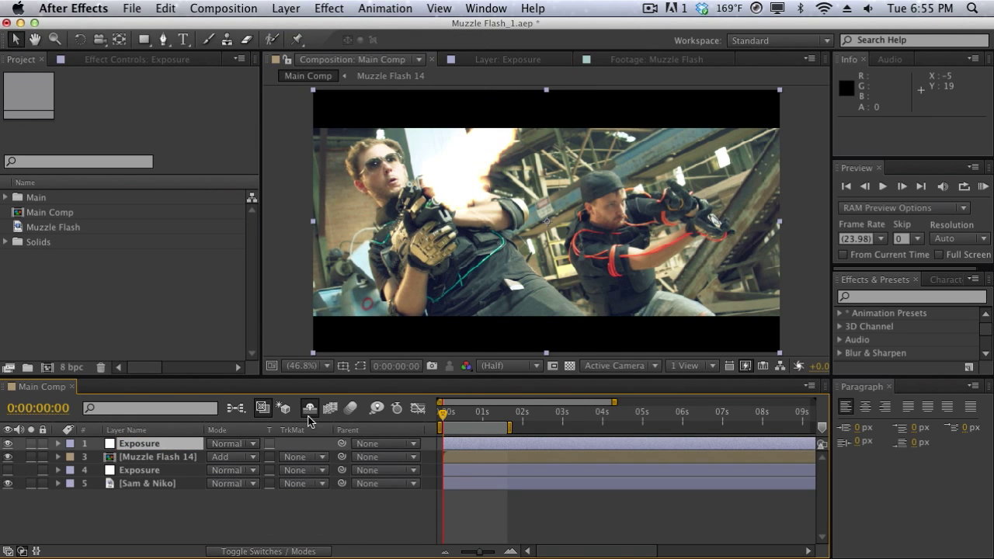
Apply the Color Correction > Exposure effect to the new adjustment layer
{"action": "left_click", "coordinate": [903, 296]}
{"action": "type", "text": "exposure"}
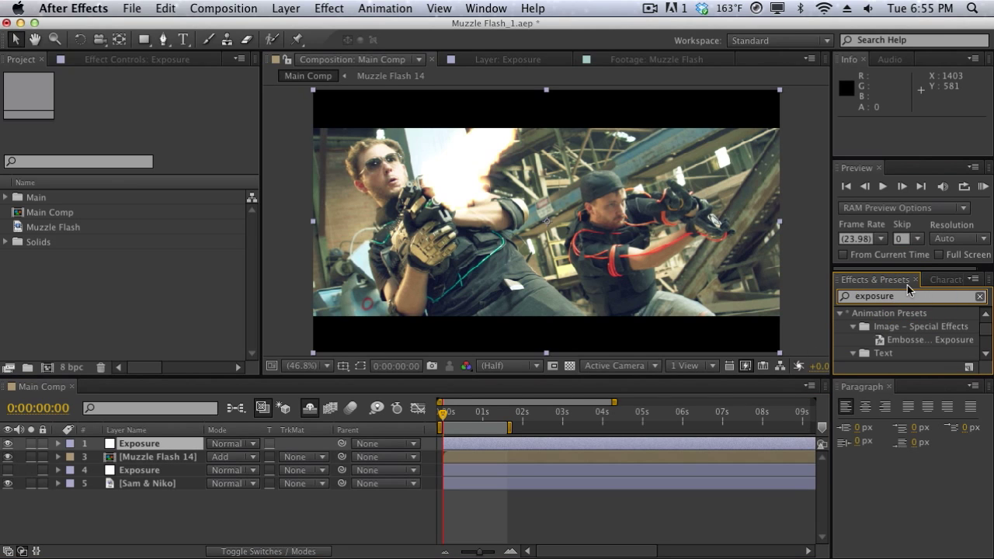
{"action": "left_click_drag", "start_coordinate": [909, 264], "coordinate": [908, 169]}
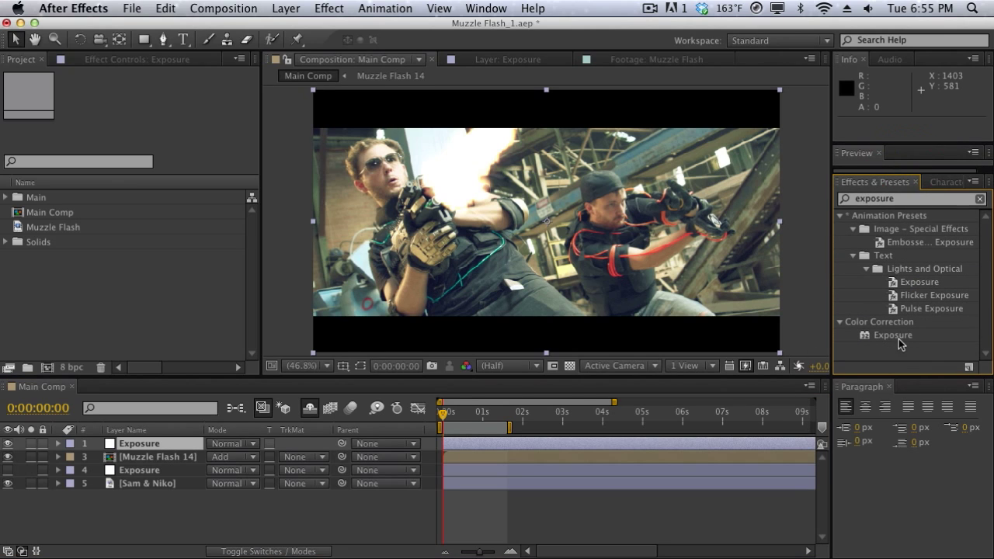
{"action": "left_click_drag", "start_coordinate": [893, 335], "coordinate": [431, 236]}
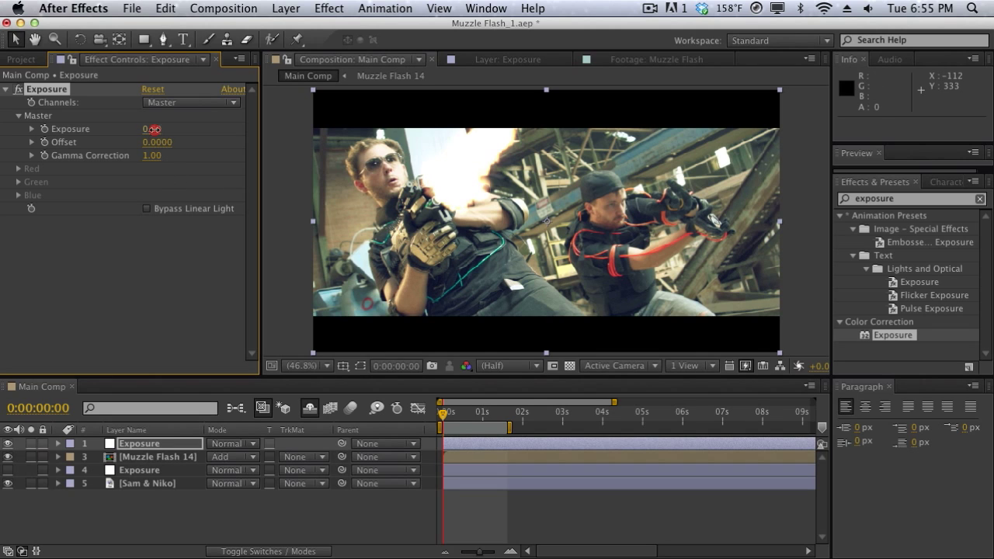
Raise Exposure to 0.72 and draw Mask 1 around the man's head with the Pen tool
{"action": "left_click_drag", "start_coordinate": [153, 129], "coordinate": [183, 133]}
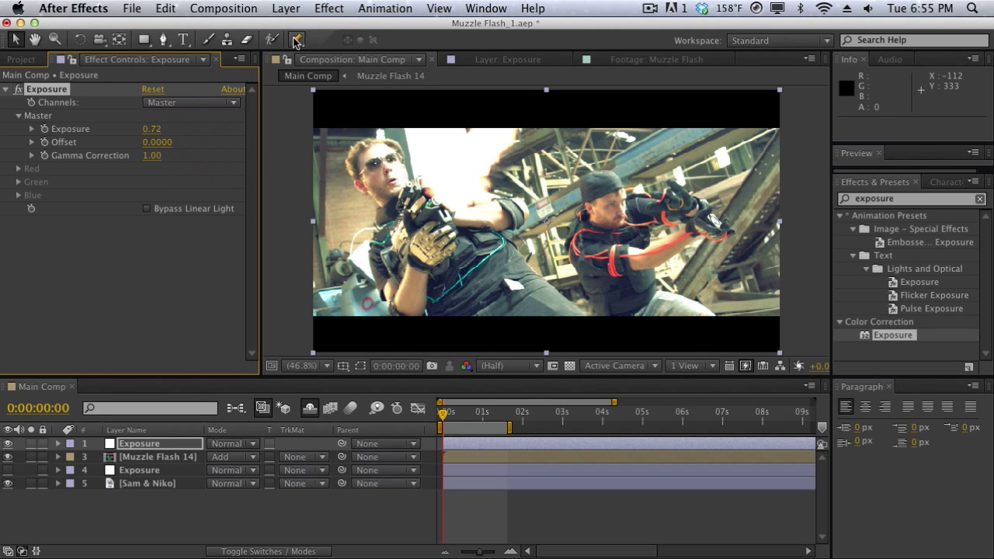
{"action": "left_click", "coordinate": [162, 42]}
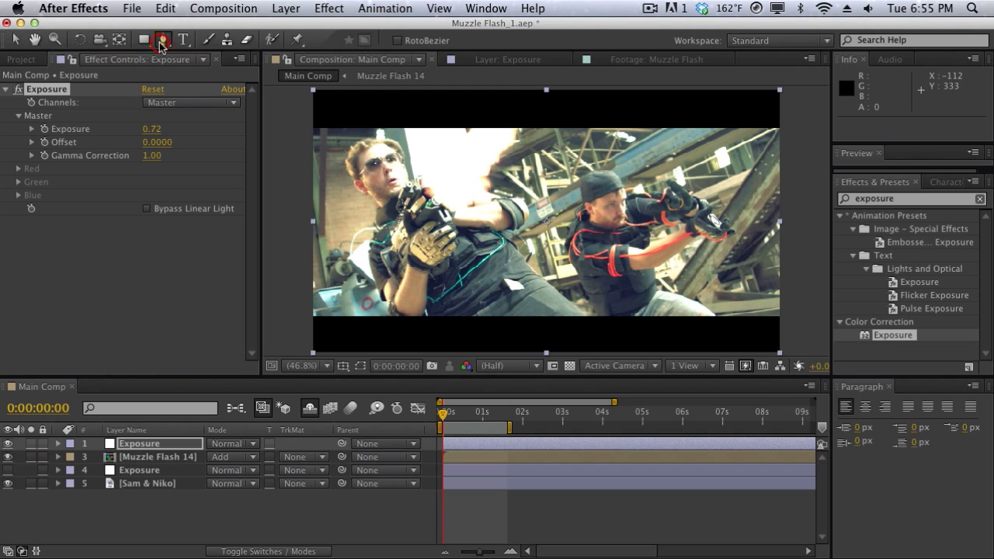
{"action": "left_click", "coordinate": [369, 147]}
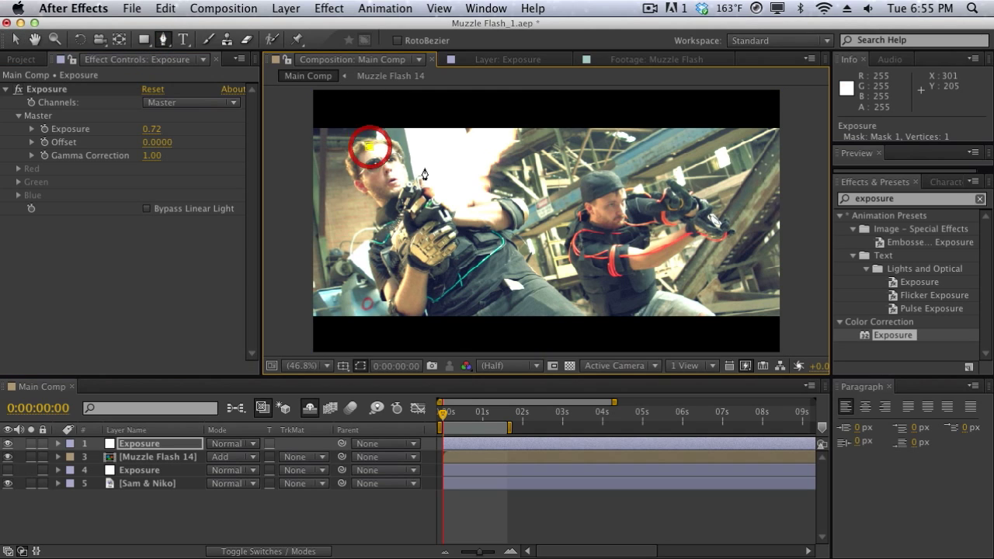
{"action": "left_click_drag", "start_coordinate": [403, 183], "coordinate": [396, 215]}
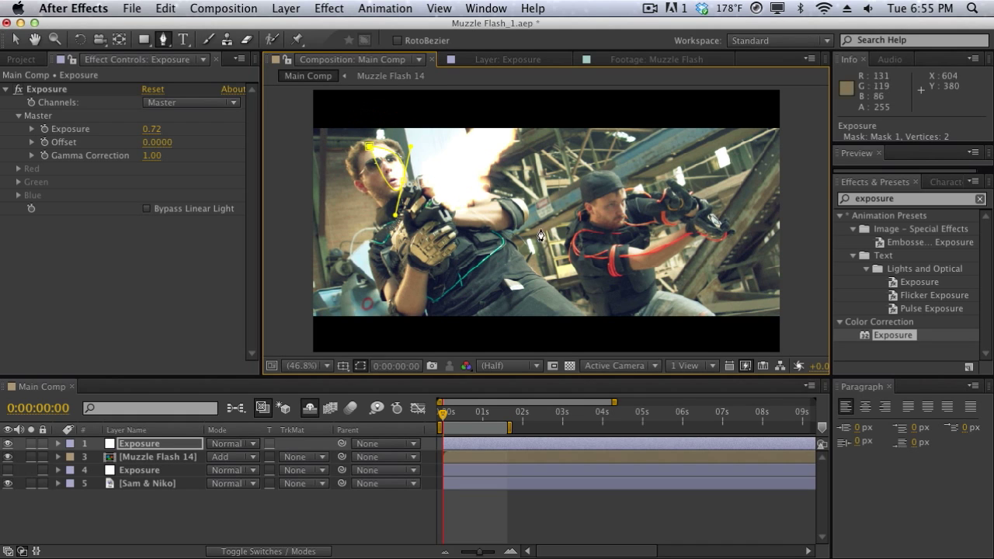
Draw a closed second mask below the raised gun
{"action": "left_click_drag", "start_coordinate": [498, 237], "coordinate": [590, 333]}
{"action": "left_click", "coordinate": [500, 328]}
{"action": "left_click", "coordinate": [481, 262]}
{"action": "left_click", "coordinate": [498, 237]}
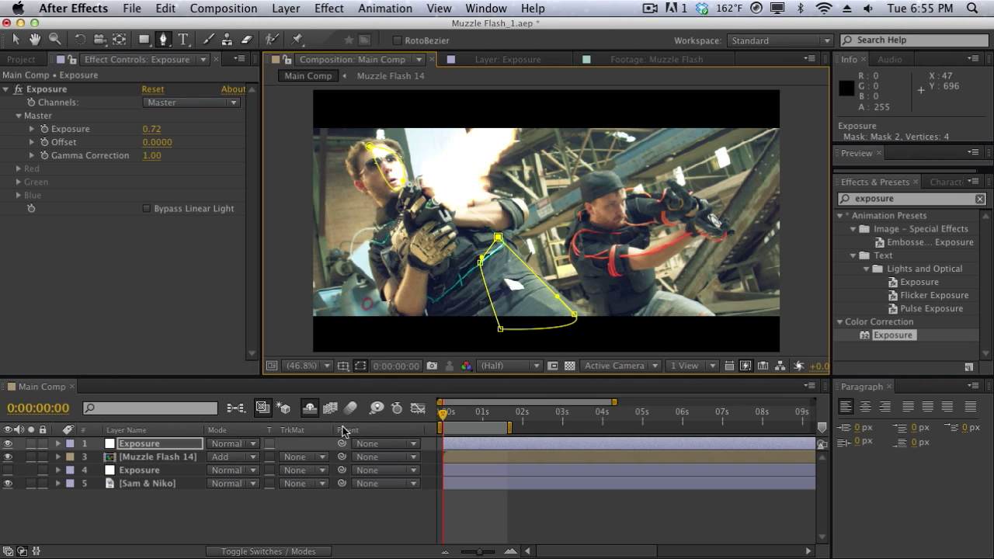
Feather the two masks to 35 and 38 px
{"action": "key", "text": "f"}
{"action": "left_click_drag", "start_coordinate": [224, 470], "coordinate": [255, 497]}
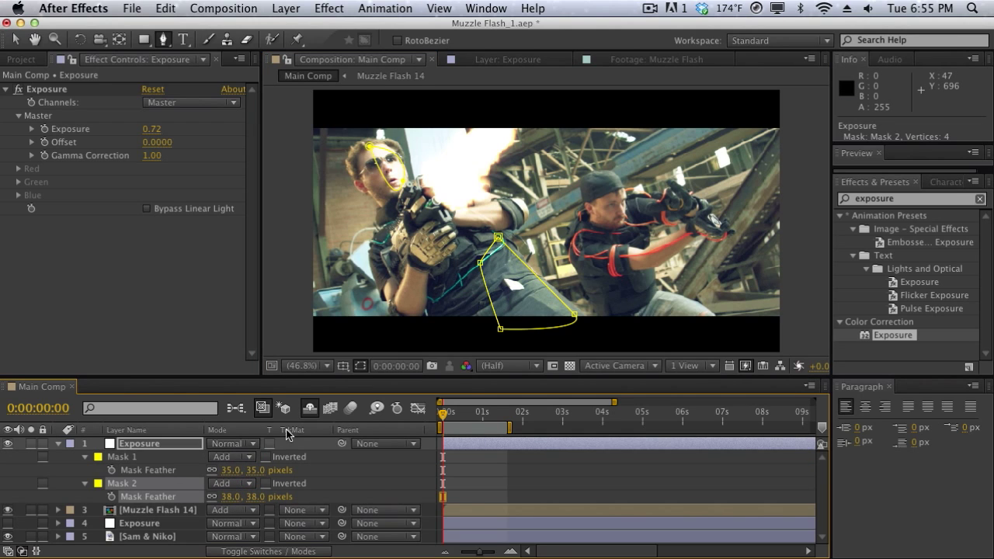
{"action": "key", "text": "v"}
{"action": "left_click", "coordinate": [290, 295]}
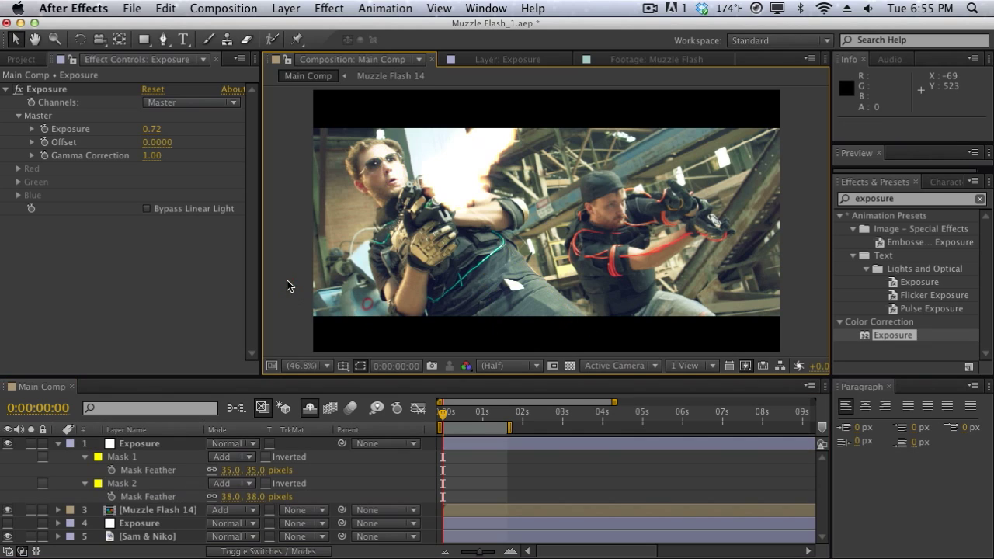
Compare the effect on and off, then set the Exposure amount to 0.75
{"action": "left_click", "coordinate": [17, 90]}
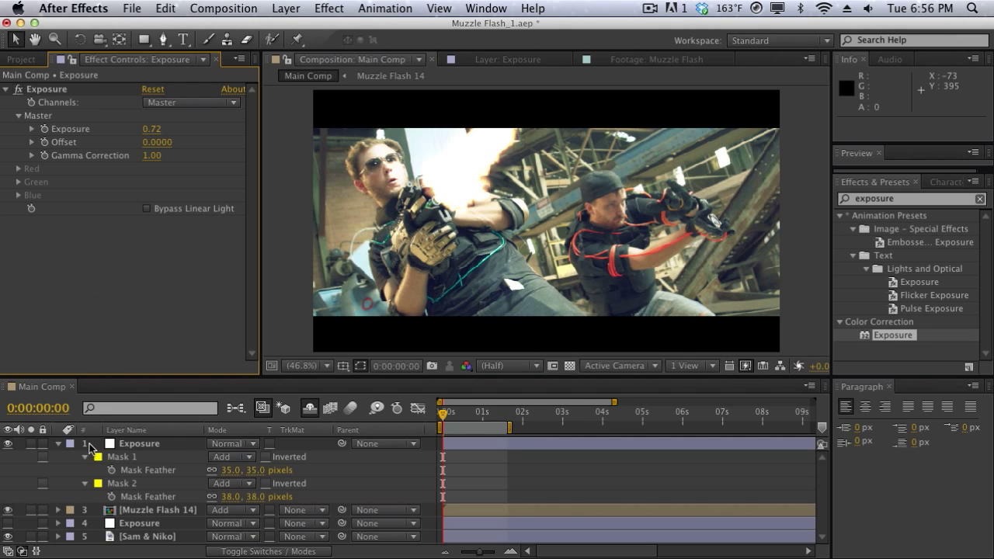
{"action": "left_click", "coordinate": [59, 444]}
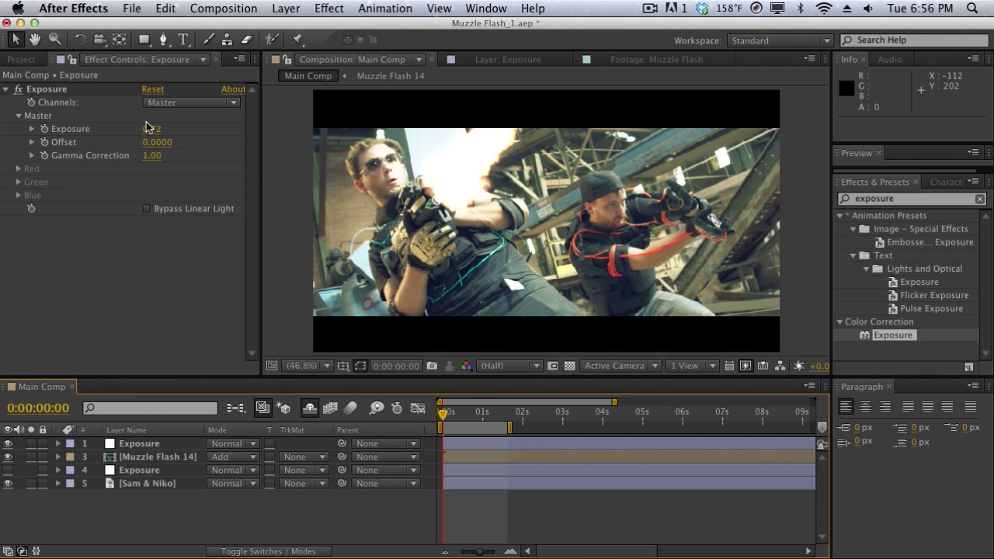
{"action": "left_click_drag", "start_coordinate": [148, 129], "coordinate": [328, 240]}
{"action": "left_click", "coordinate": [360, 366]}
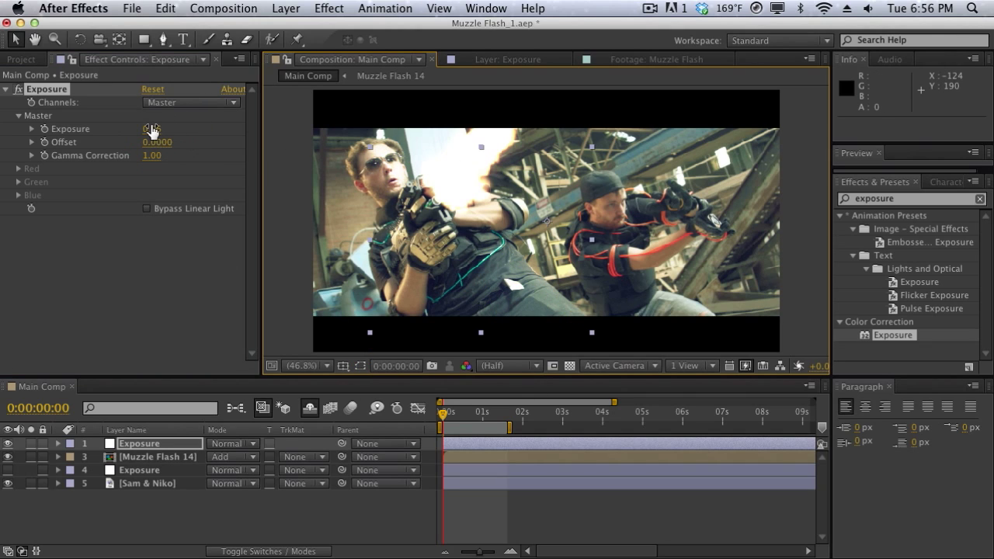
{"action": "left_click_drag", "start_coordinate": [152, 130], "coordinate": [204, 168]}
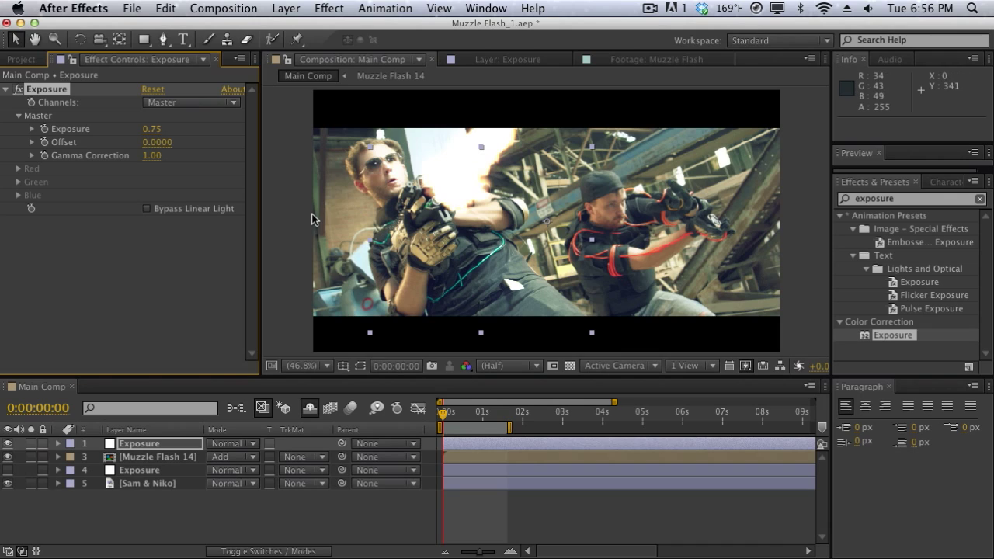
{"action": "left_click", "coordinate": [142, 316]}
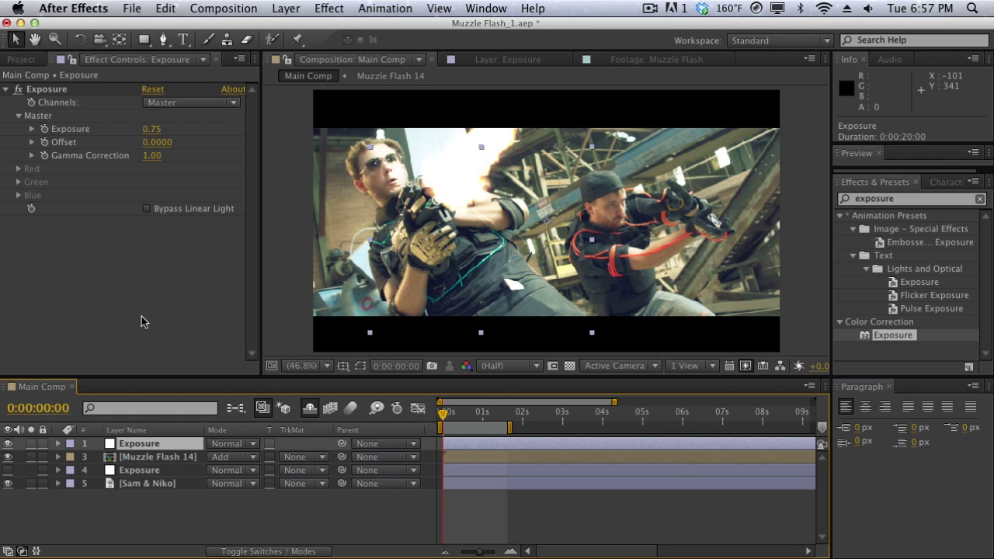
Delete the Muzzle Flash 14 layer and the lower duplicate Exposure layer
{"action": "left_click", "coordinate": [143, 458]}
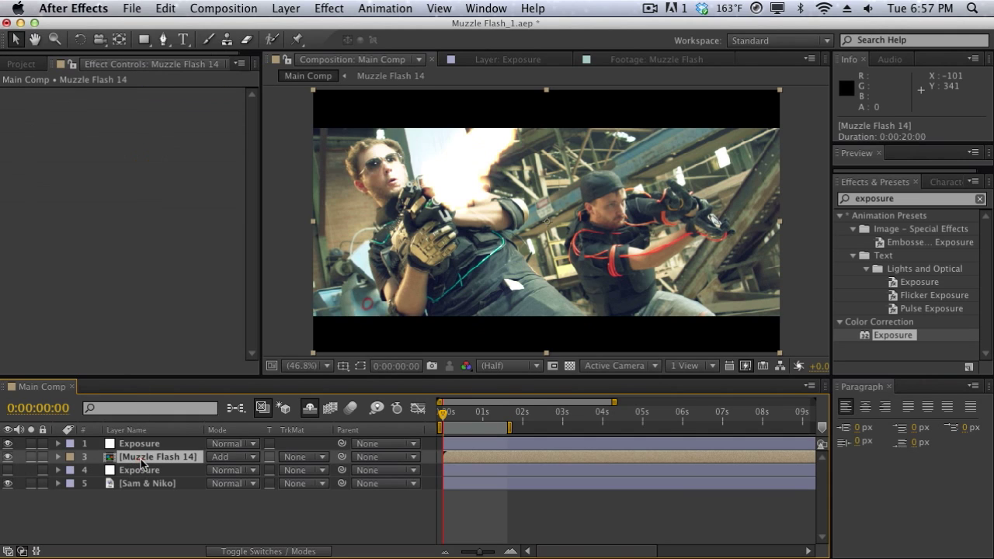
{"action": "key", "text": "Delete"}
{"action": "key", "text": "Return"}
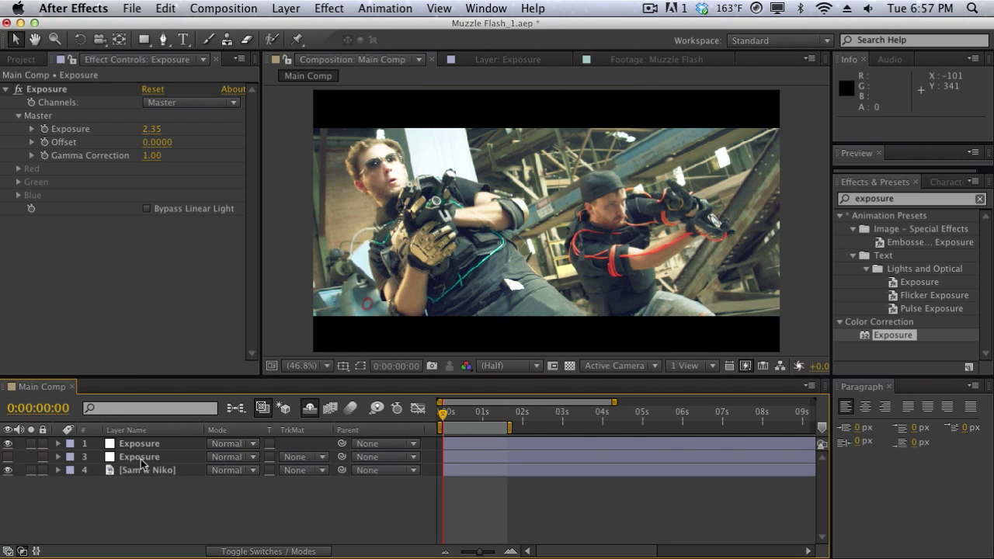
{"action": "left_click", "coordinate": [141, 462]}
{"action": "key", "text": "Delete"}
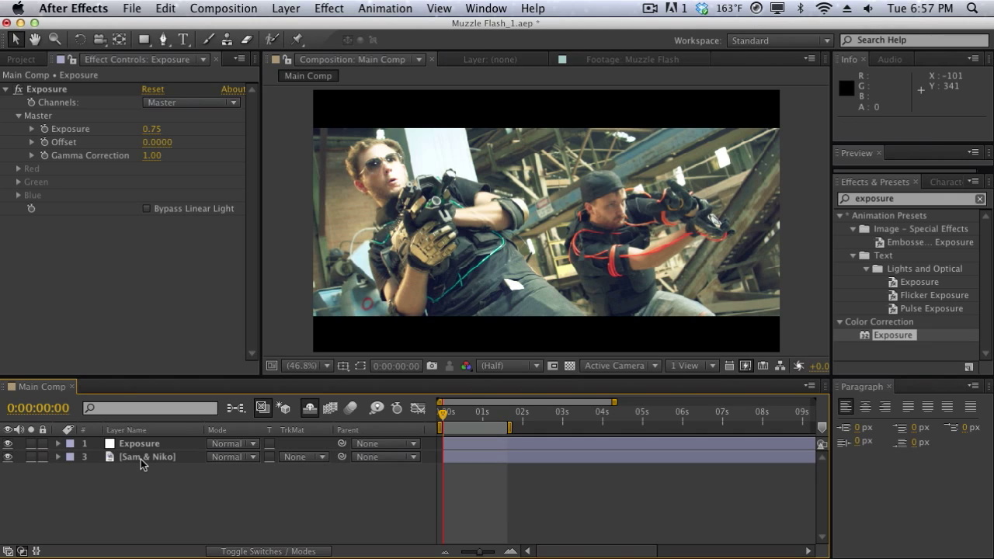
{"action": "left_click", "coordinate": [77, 246]}
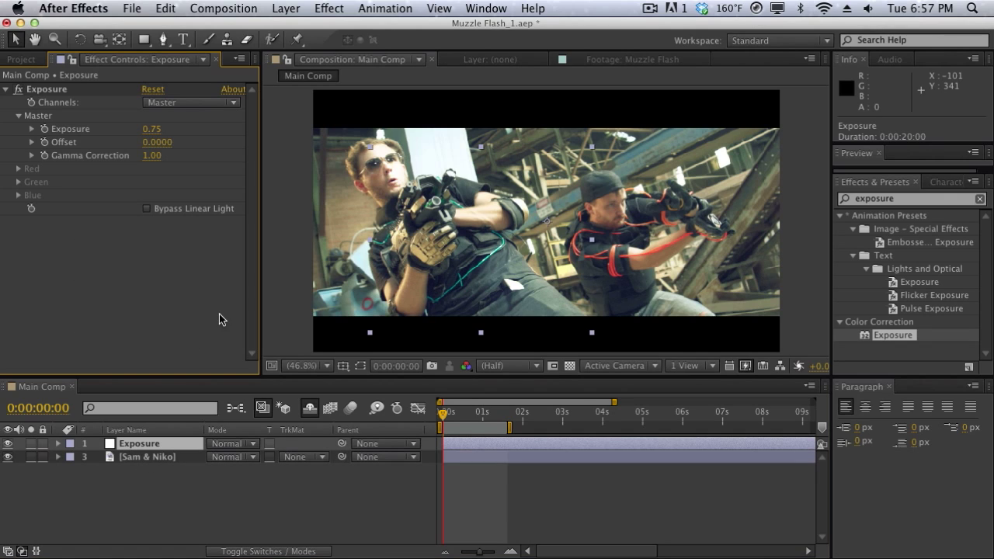
Add the Muzzle Flash footage to Main Comp, rotated −43° at the gun barrel tip
{"action": "left_click", "coordinate": [34, 62]}
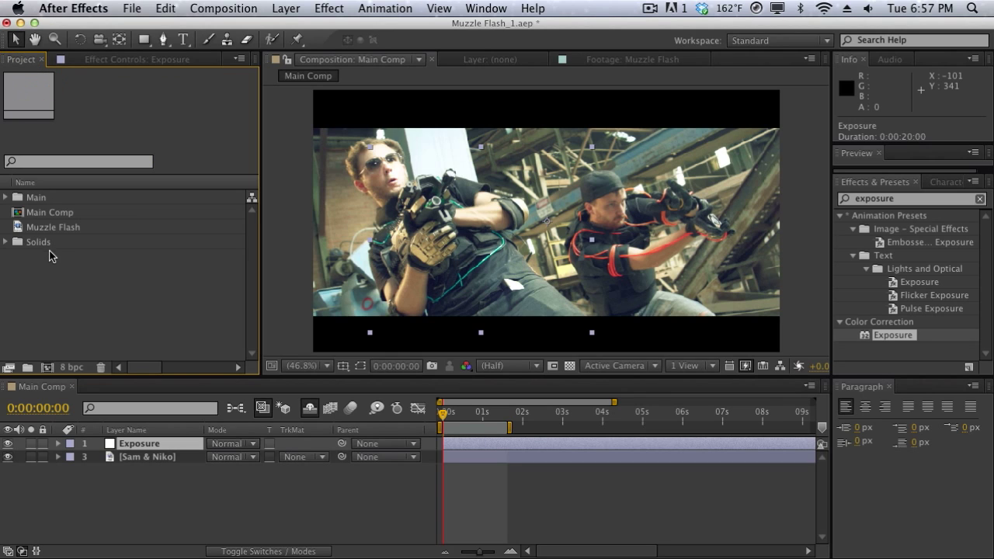
{"action": "left_click_drag", "start_coordinate": [51, 233], "coordinate": [189, 448]}
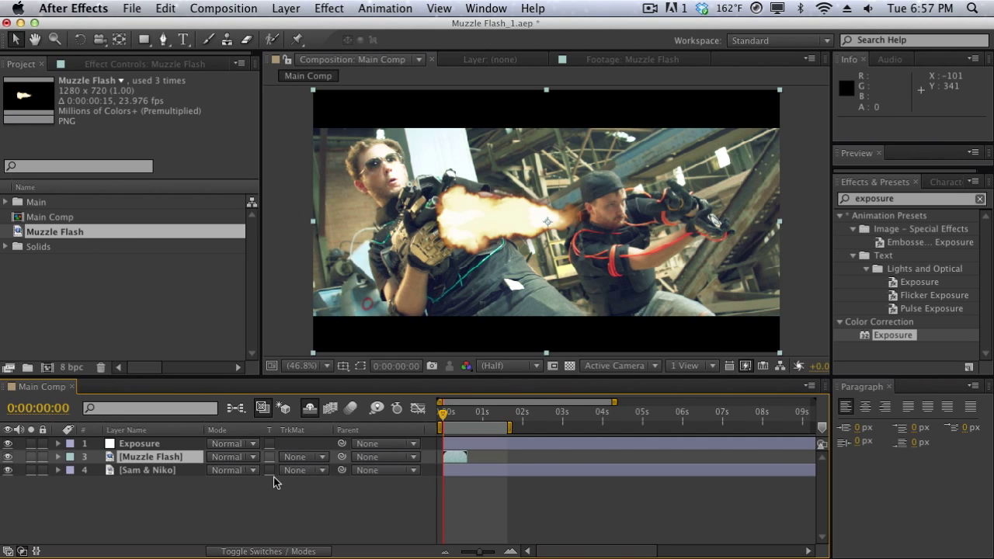
{"action": "key", "text": "r"}
{"action": "left_click_drag", "start_coordinate": [230, 470], "coordinate": [198, 464]}
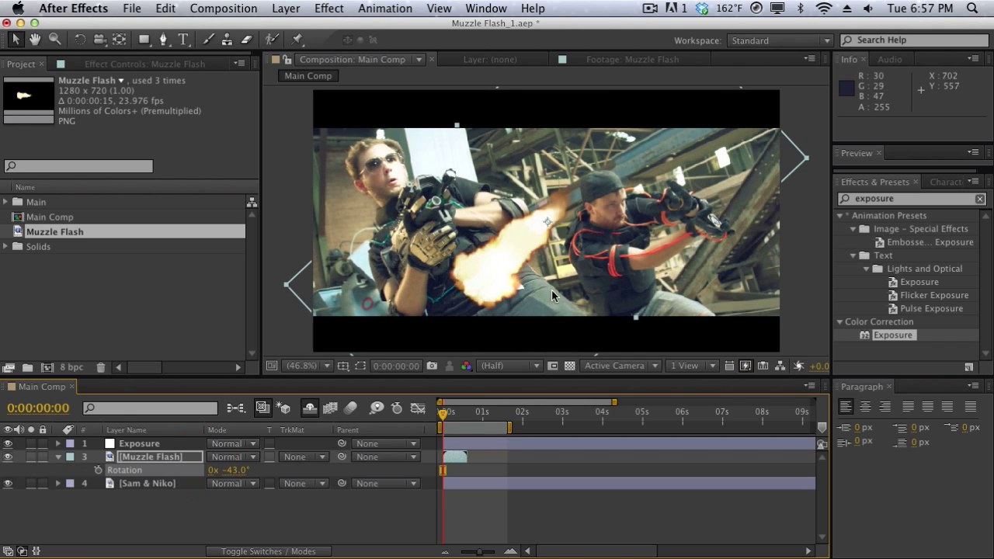
{"action": "left_click_drag", "start_coordinate": [551, 289], "coordinate": [449, 192]}
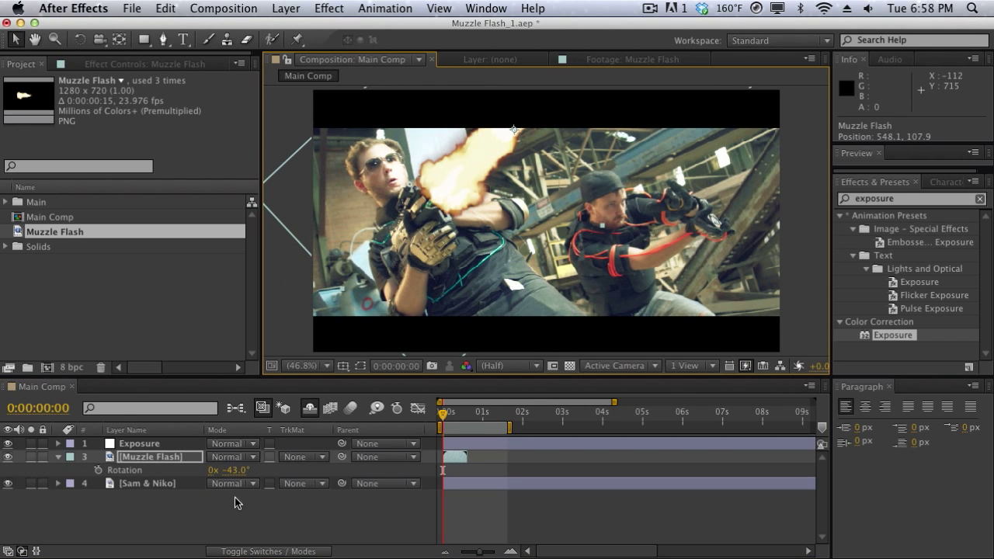
Set the Muzzle Flash layer's blending mode to Add
{"action": "left_click", "coordinate": [229, 457]}
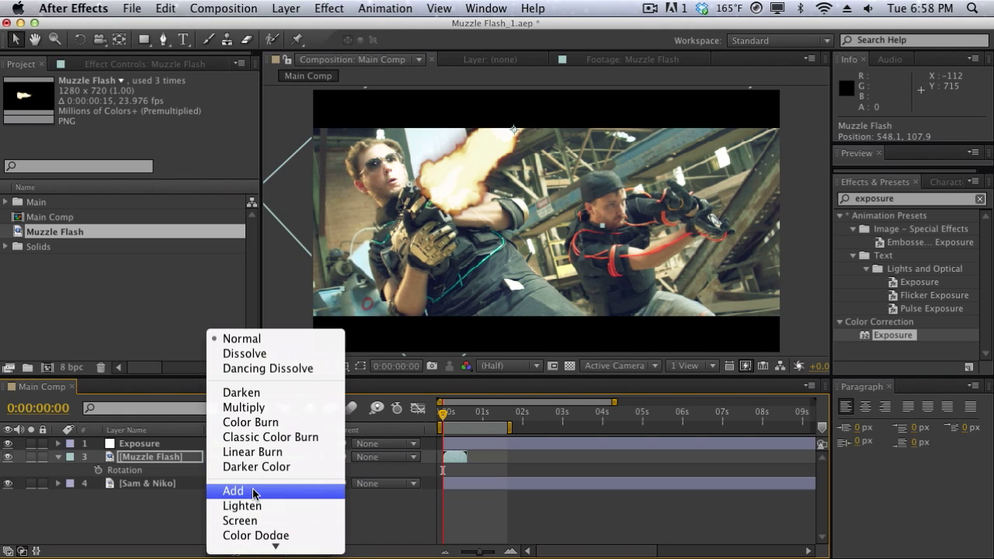
{"action": "left_click", "coordinate": [233, 491]}
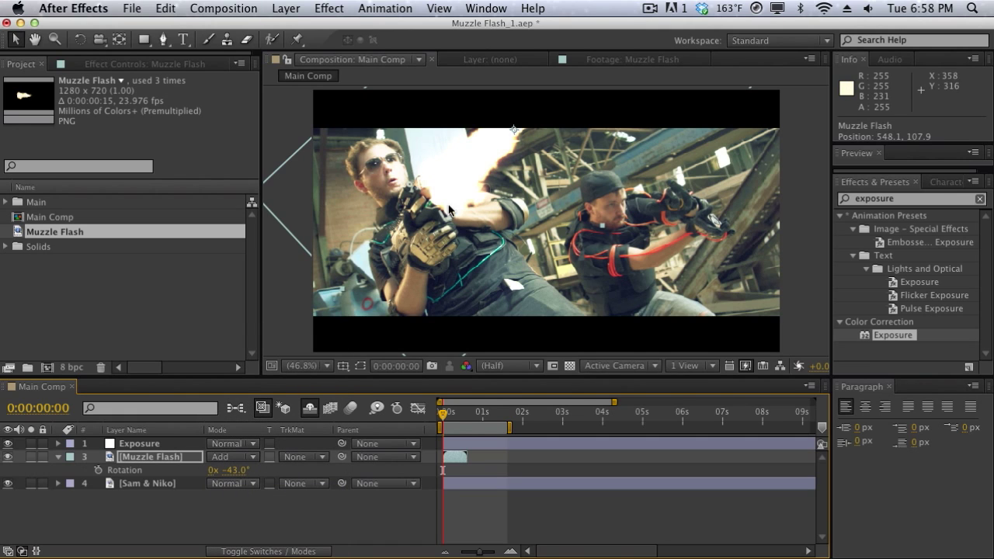
{"action": "left_click", "coordinate": [273, 246]}
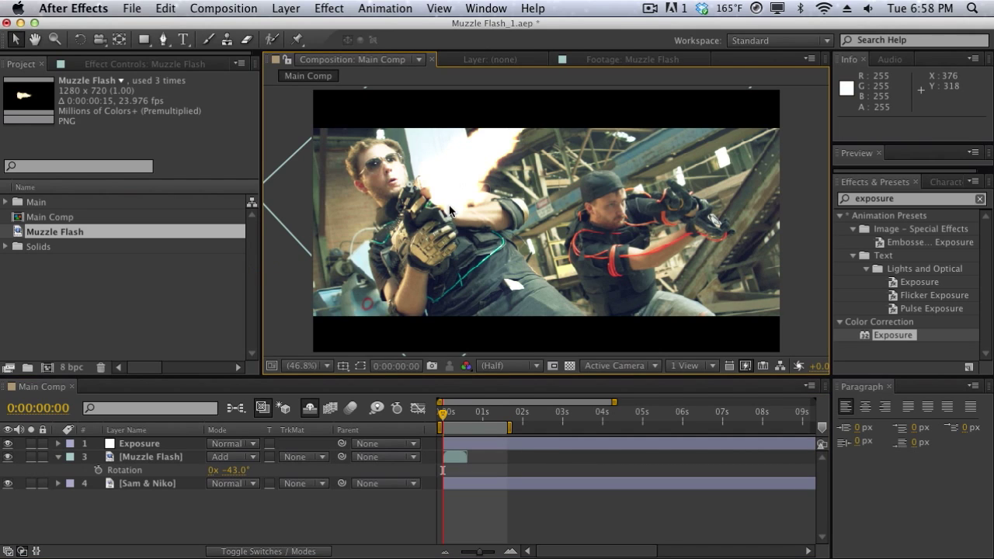
Replace the Exposure property's default expression with the luminance expression and dismiss the missing-layer error
{"action": "left_click", "coordinate": [162, 446]}
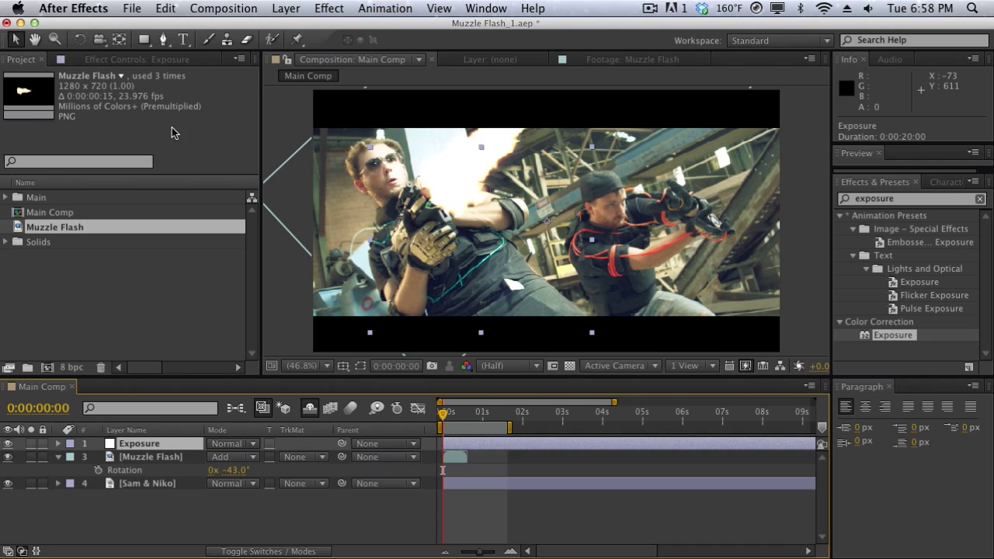
{"action": "left_click", "coordinate": [172, 62]}
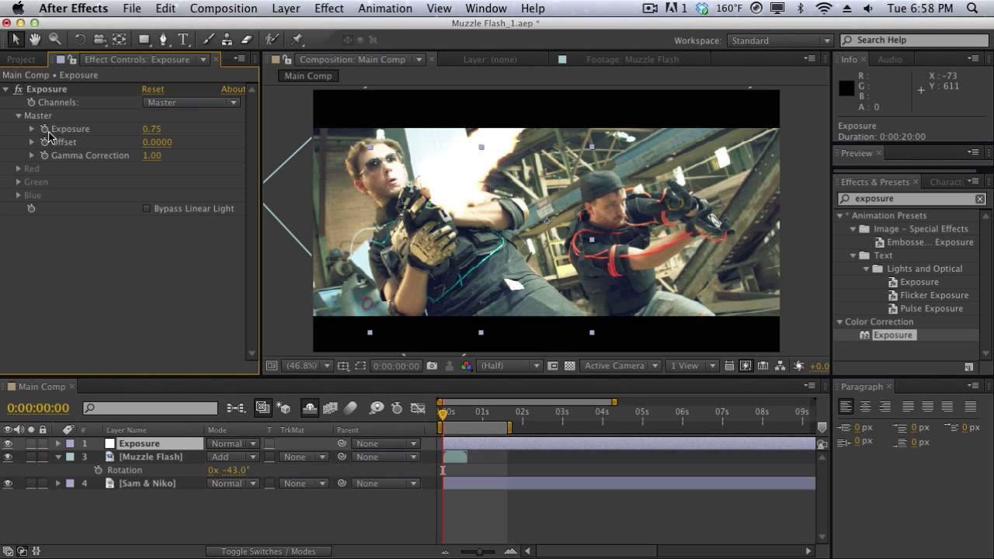
{"action": "left_click", "coordinate": [45, 131], "text": "alt"}
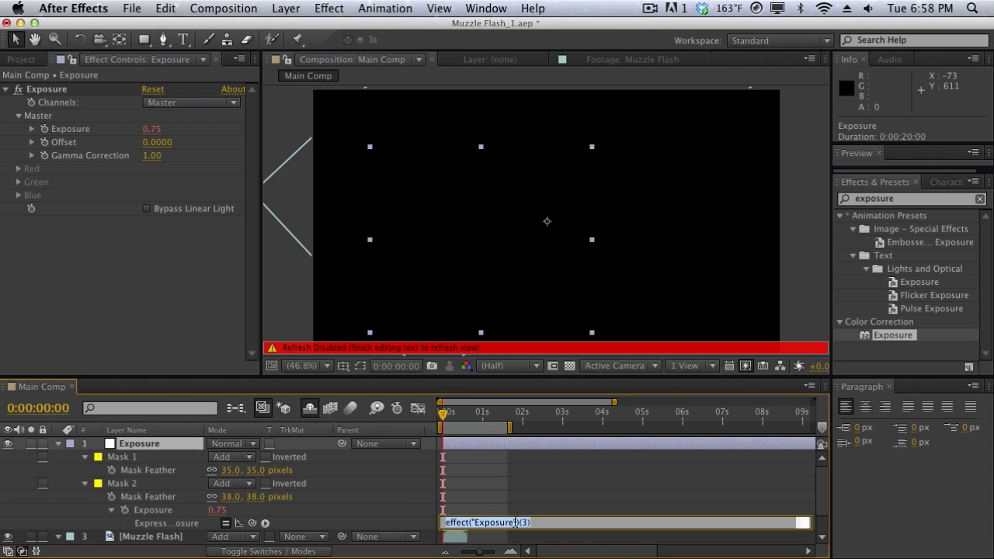
{"action": "key", "text": "BackSpace"}
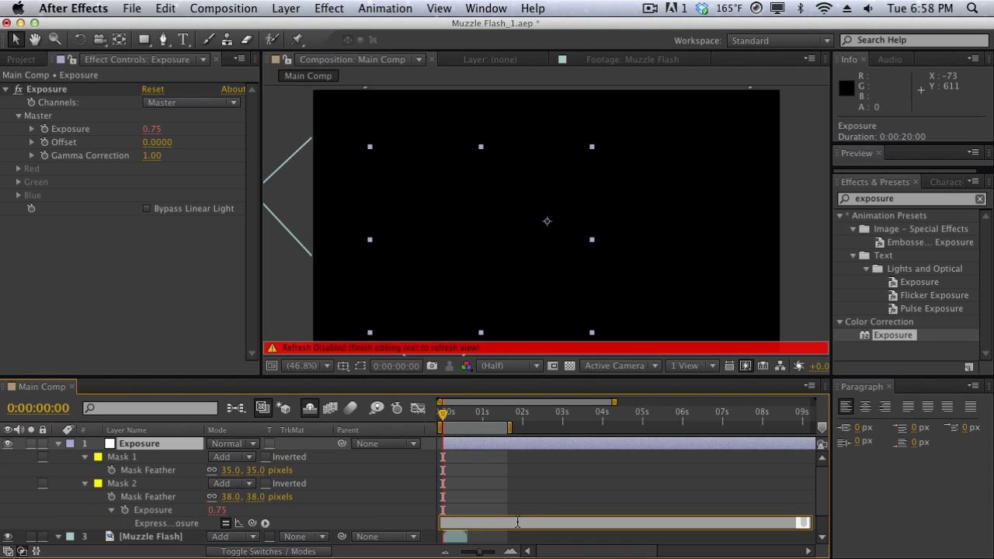
{"action": "left_click", "coordinate": [518, 497]}
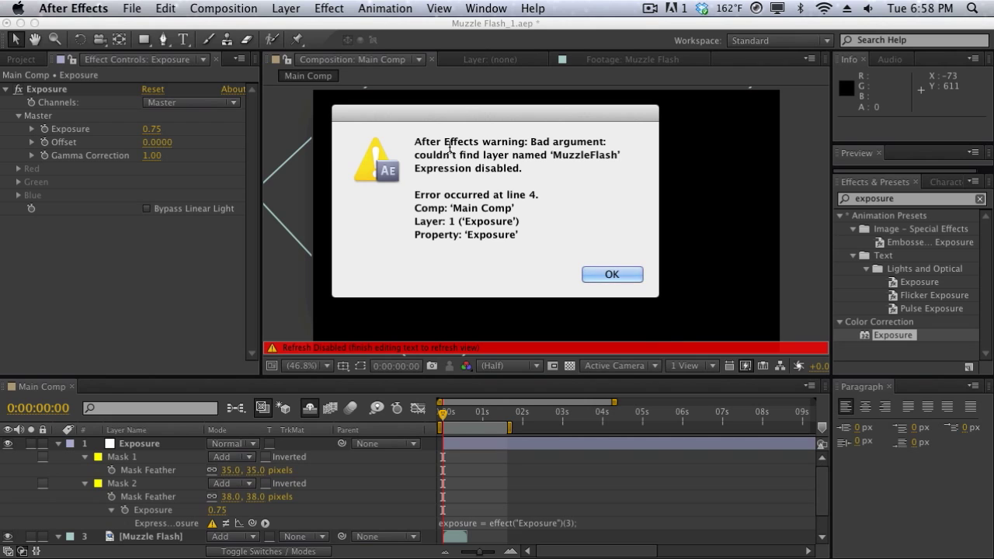
{"action": "left_click", "coordinate": [638, 275]}
Correct the expression's layer name to "Muzzle Flash" so Exposure evaluates to 1.56
{"action": "key", "text": "grave"}
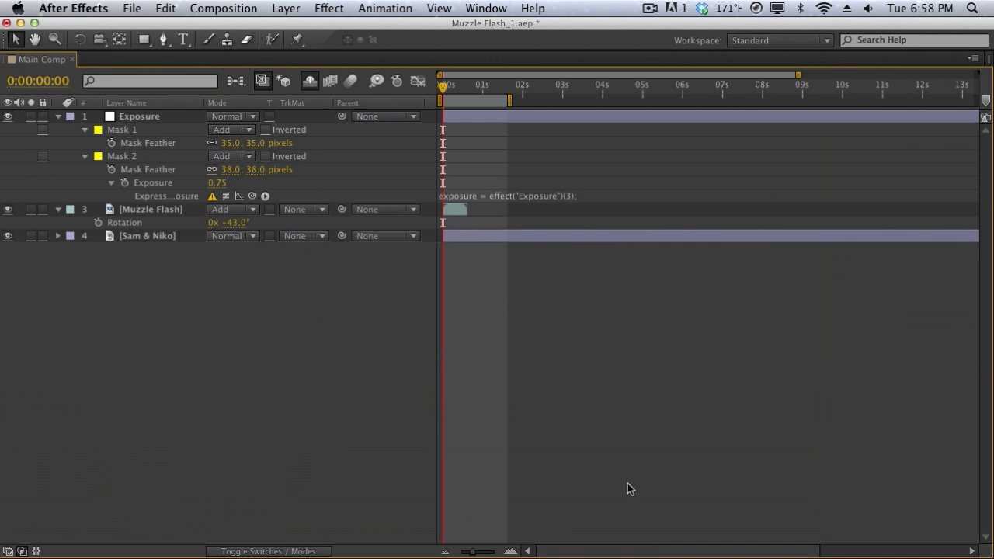
{"action": "left_click", "coordinate": [550, 195]}
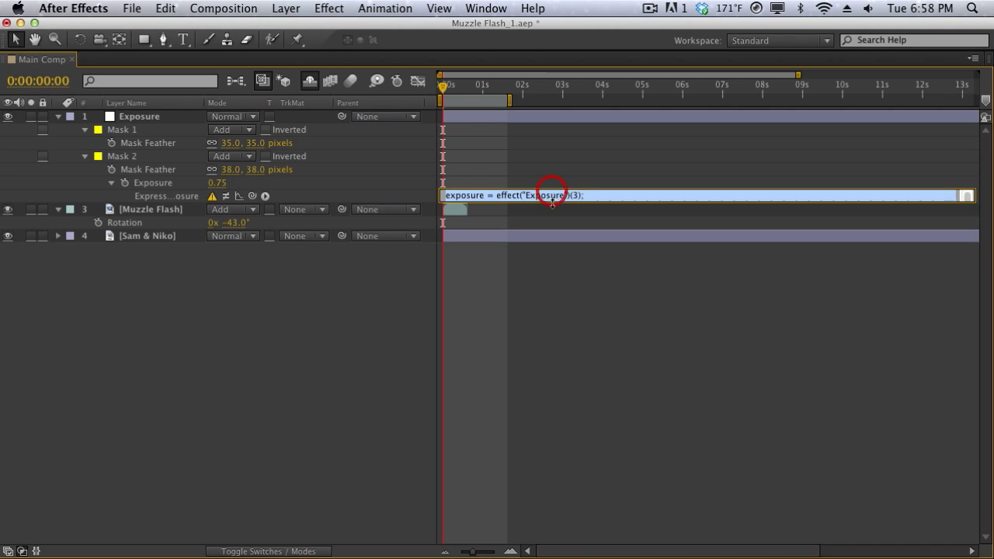
{"action": "left_click_drag", "start_coordinate": [552, 201], "coordinate": [549, 444]}
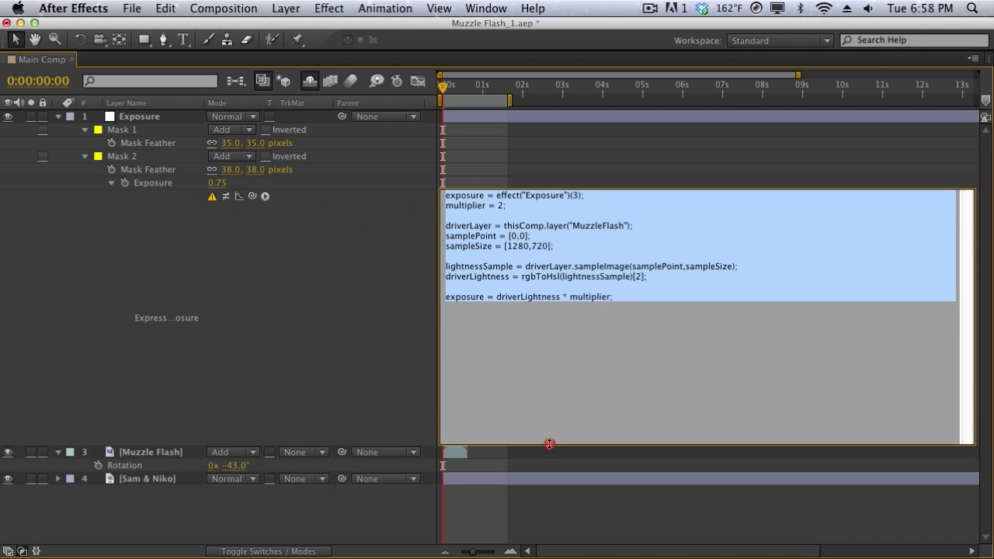
{"action": "left_click", "coordinate": [549, 297]}
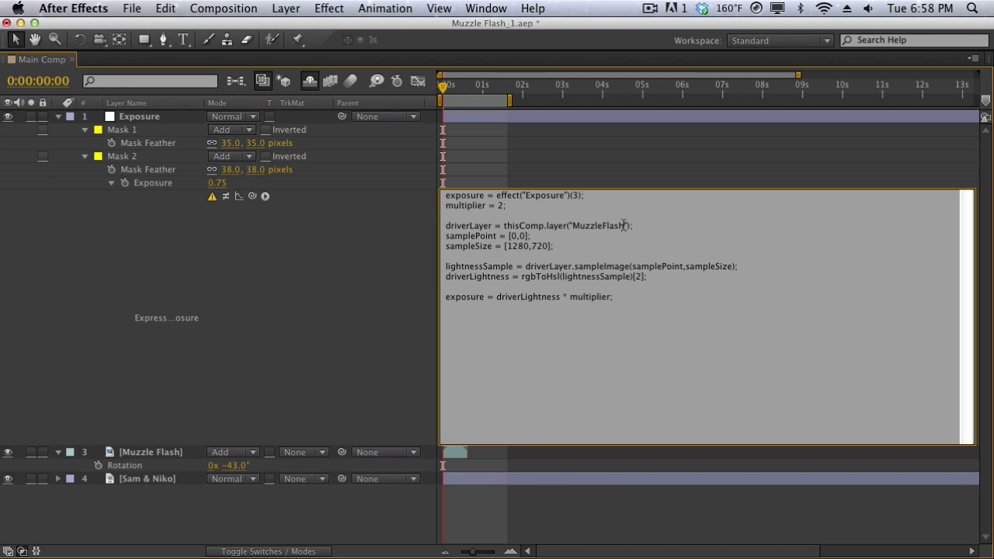
{"action": "left_click", "coordinate": [623, 225]}
{"action": "left_click", "coordinate": [576, 158]}
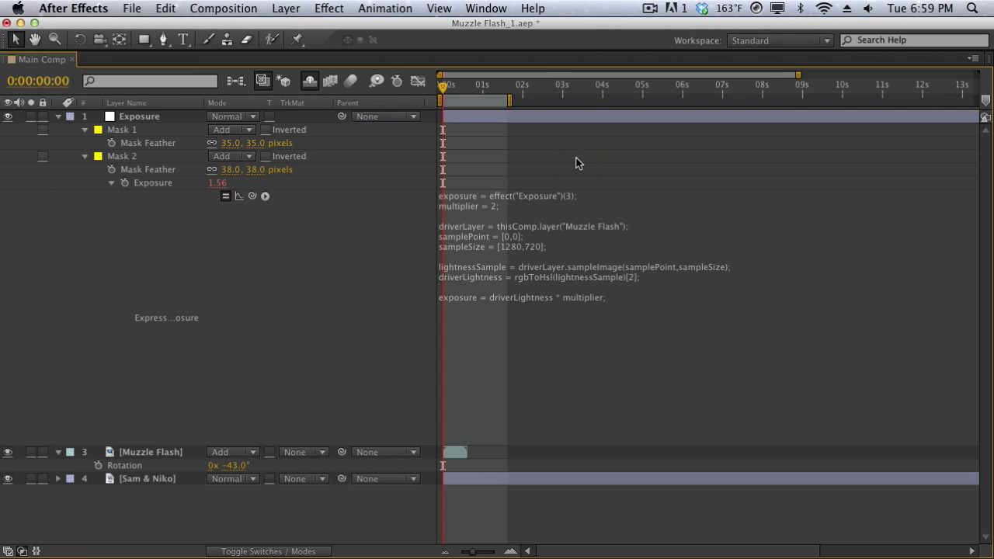
{"action": "key", "text": "grave"}
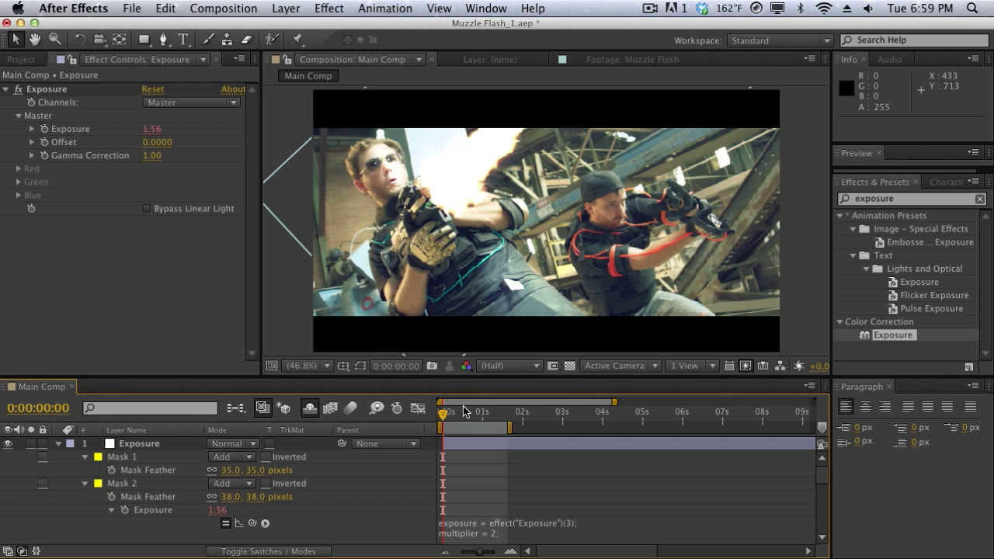
Scrub frames to verify Exposure tracks the flash (1.56 at frame 0, 0.02 at 13), then enlarge the timeline
{"action": "left_click_drag", "start_coordinate": [443, 411], "coordinate": [441, 415]}
{"action": "scroll", "coordinate": [377, 487], "scroll_direction": "down", "scroll_amount": 2}
{"action": "scroll", "coordinate": [461, 452], "scroll_direction": "up", "scroll_amount": 2}
{"action": "left_click_drag", "start_coordinate": [444, 417], "coordinate": [446, 414]}
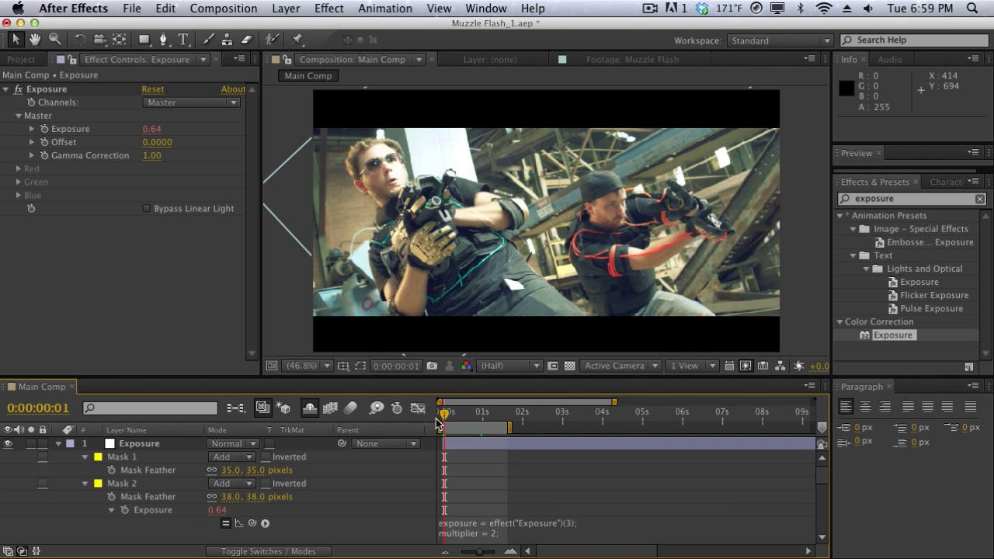
{"action": "left_click_drag", "start_coordinate": [444, 417], "coordinate": [441, 415]}
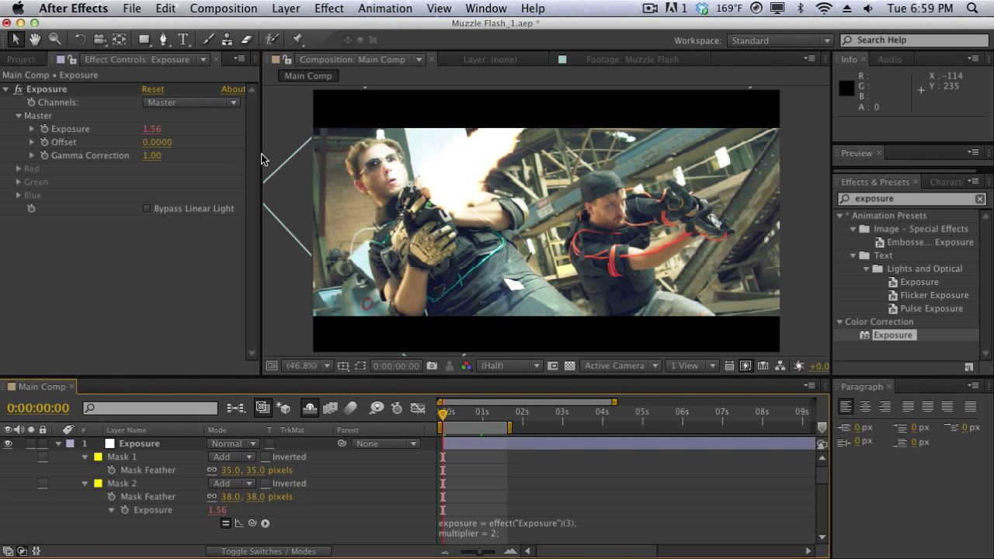
{"action": "mouse_move", "coordinate": [444, 417]}
{"action": "left_mouse_down"}
{"action": "mouse_move", "coordinate": [480, 418]}
{"action": "mouse_move", "coordinate": [444, 417]}
{"action": "left_mouse_up"}
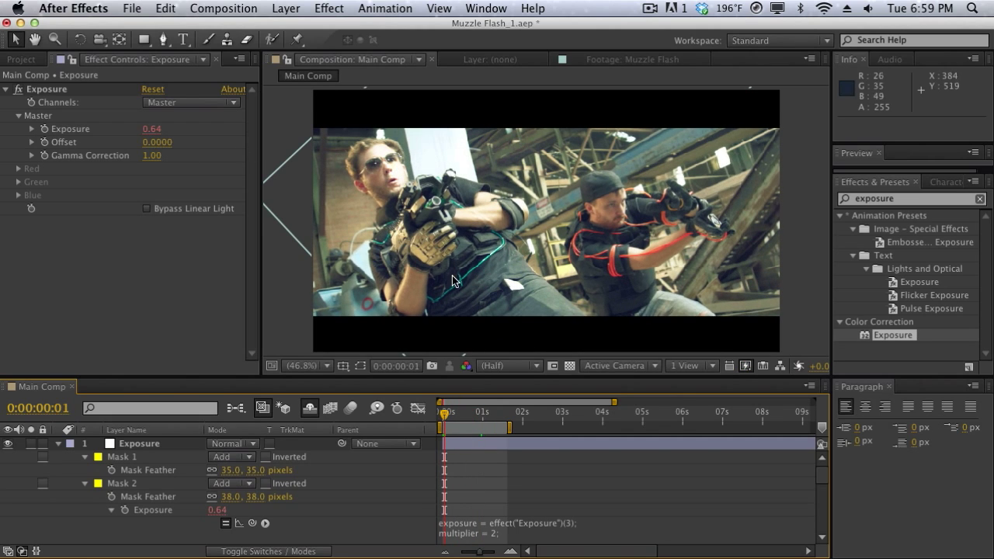
{"action": "left_click_drag", "start_coordinate": [444, 417], "coordinate": [440, 416]}
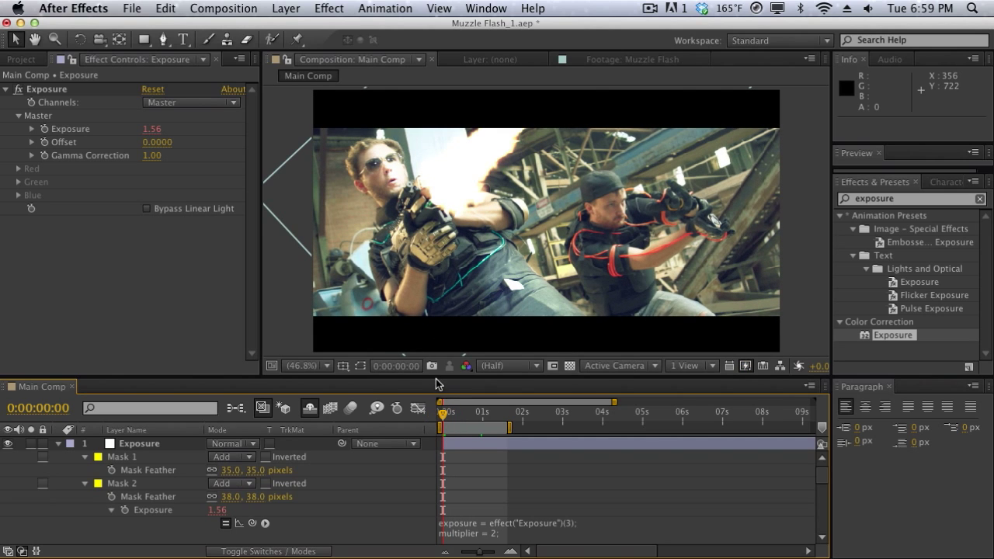
{"action": "left_click_drag", "start_coordinate": [436, 380], "coordinate": [283, 336]}
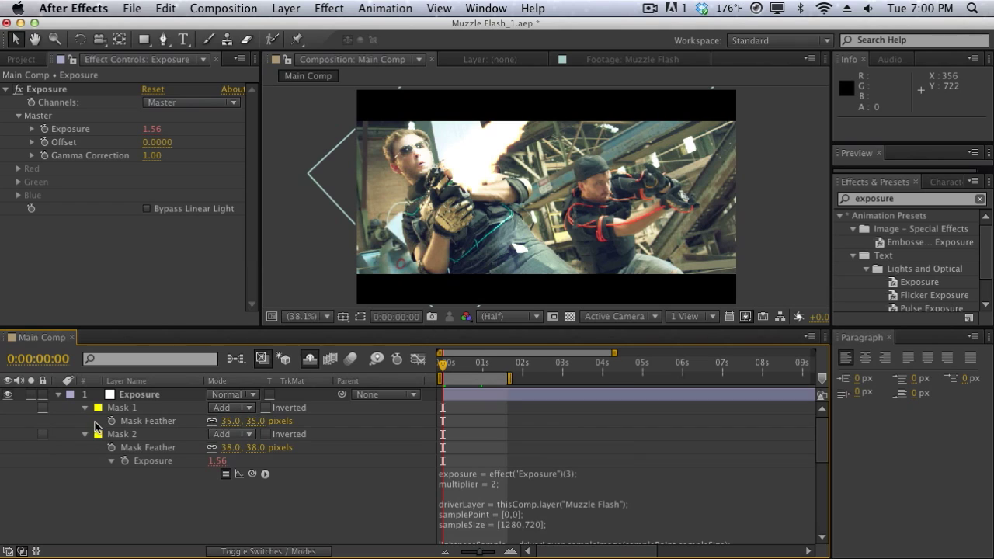
Duplicate the Muzzle Flash layer and shift the copy about 14 frames later
{"action": "left_click", "coordinate": [59, 394]}
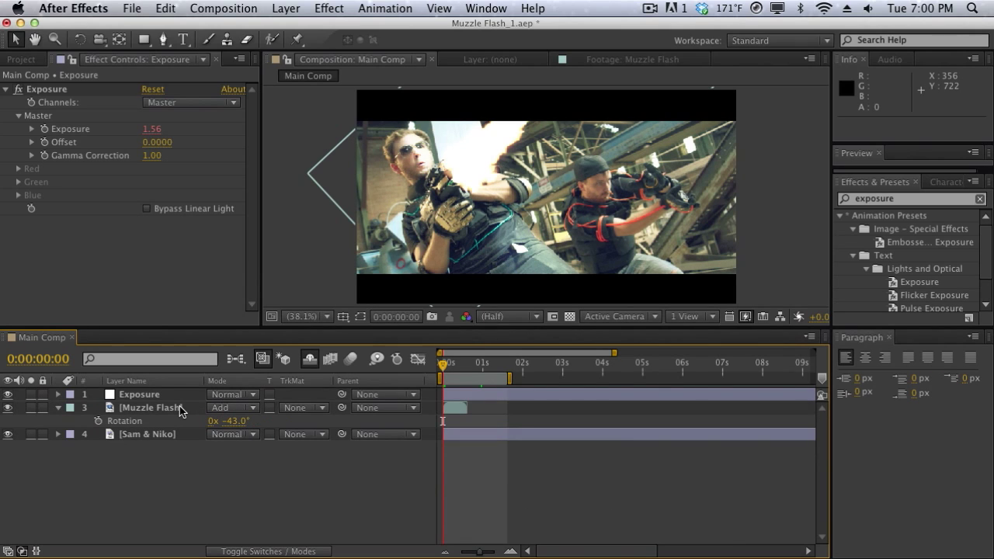
{"action": "left_click", "coordinate": [178, 407]}
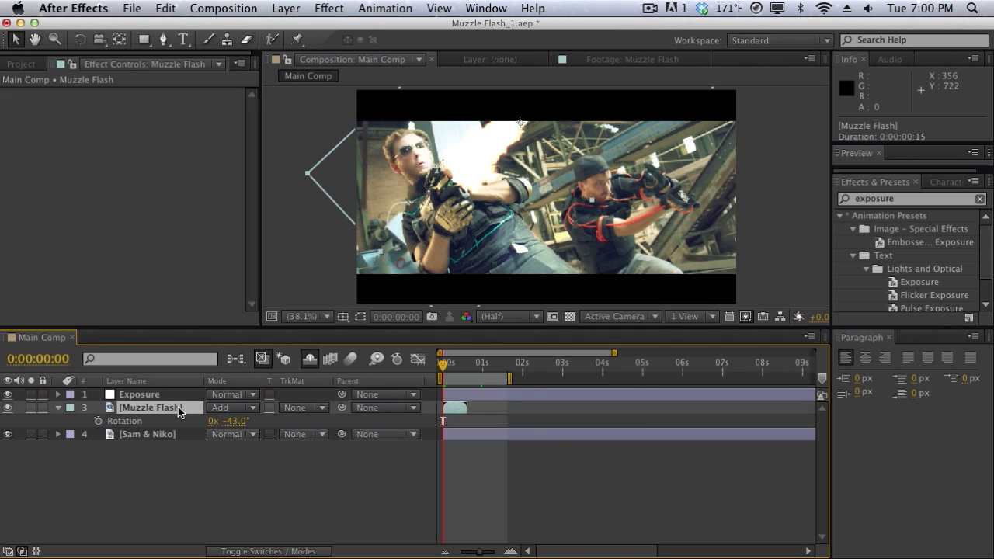
{"action": "key", "text": "super+d"}
{"action": "left_click_drag", "start_coordinate": [451, 409], "coordinate": [476, 409]}
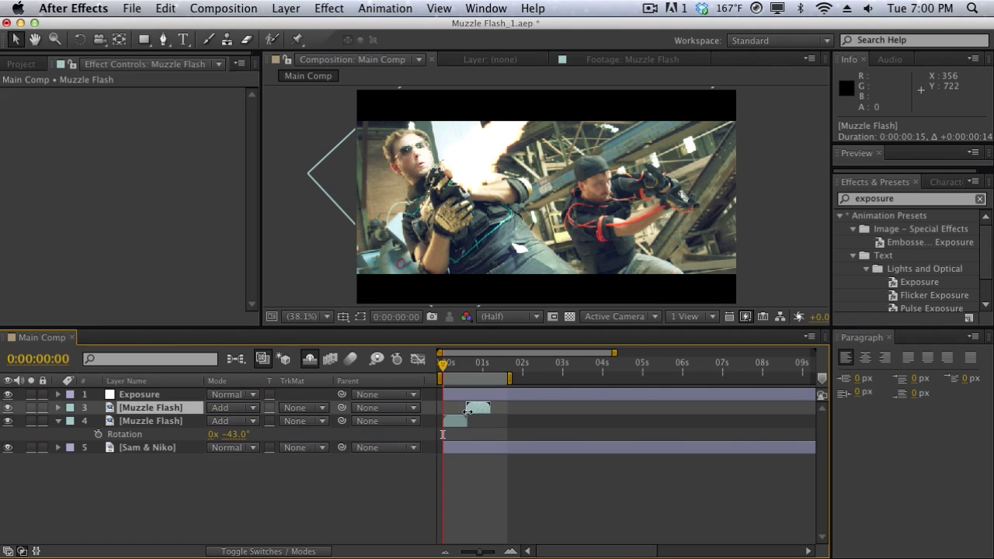
Select both flash layers and begin precomposing them under the name 'Muzzle Flash 1'
{"action": "left_click", "coordinate": [168, 422], "text": "shift"}
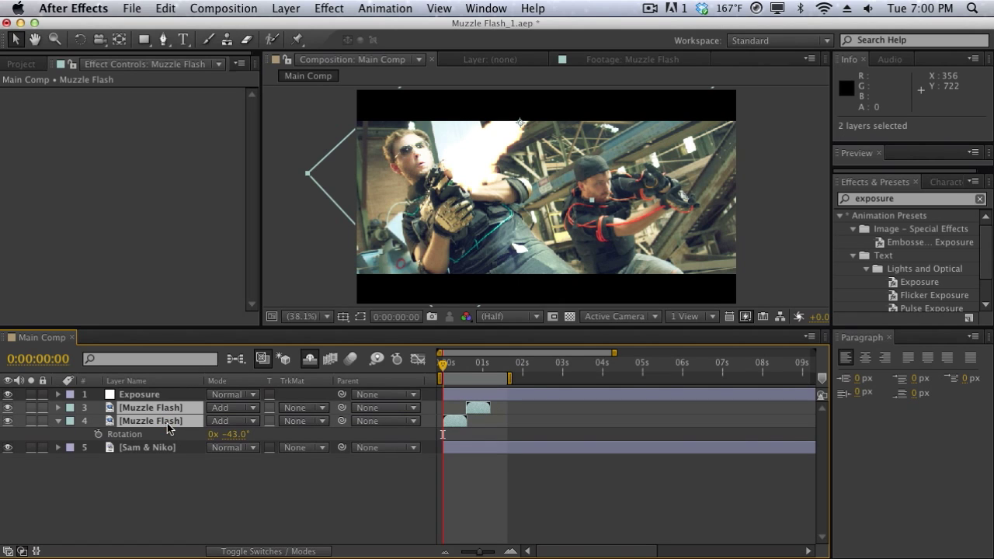
{"action": "left_click", "coordinate": [296, 6]}
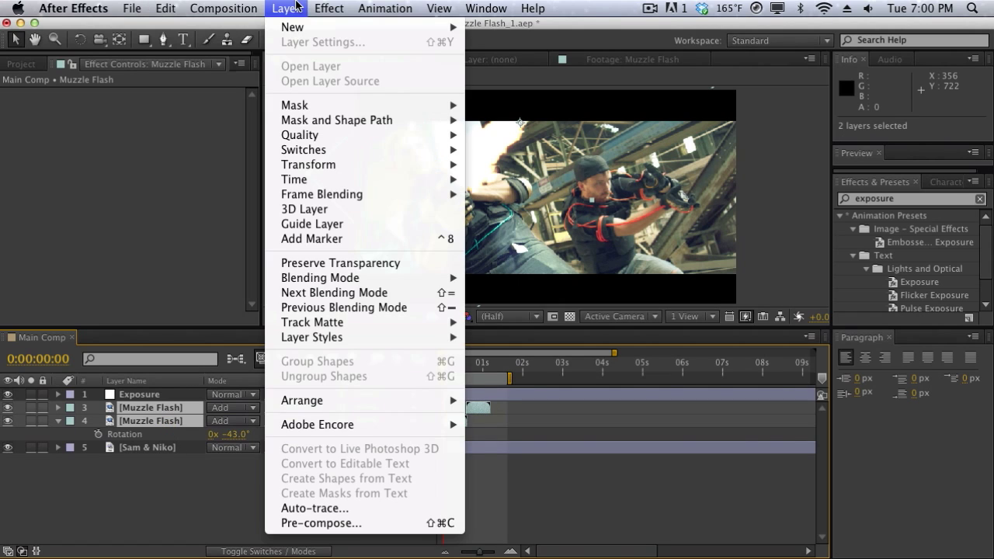
{"action": "left_click", "coordinate": [322, 524]}
{"action": "type", "text": "M"}
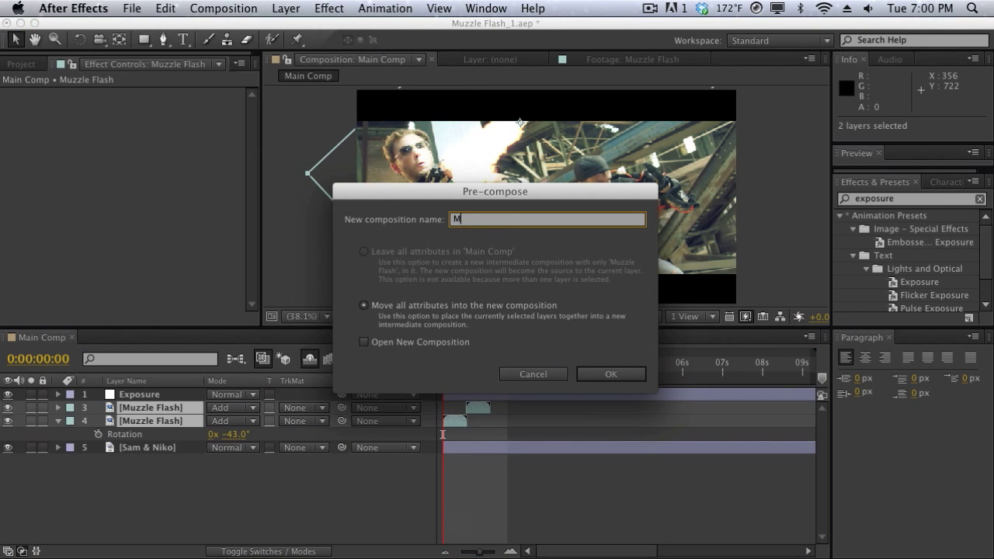
{"action": "type", "text": "uzzle Flash 1"}
Create the Muzzle Flash 1 precomp, dismiss the expression warning, and set its blending mode to Add
{"action": "left_click", "coordinate": [592, 372]}
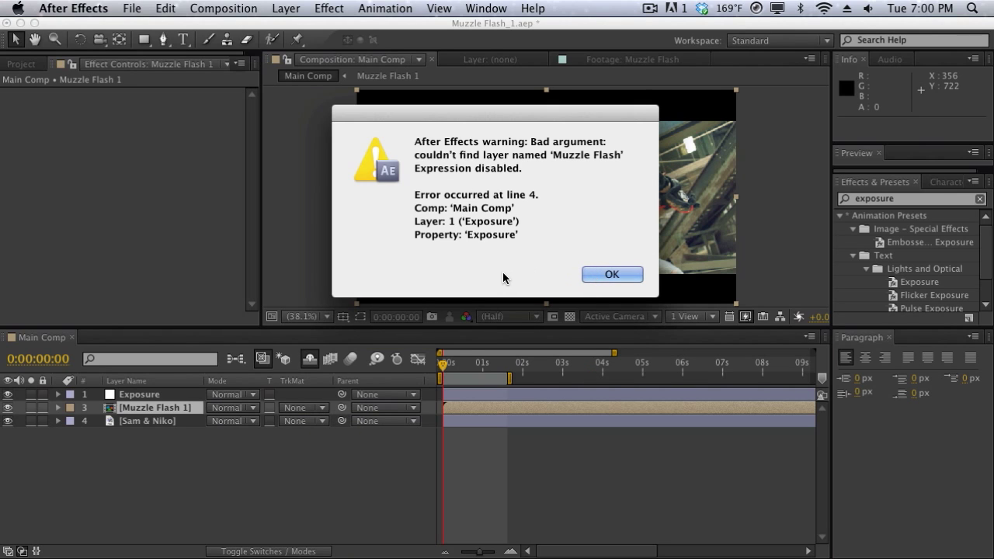
{"action": "left_click", "coordinate": [637, 277]}
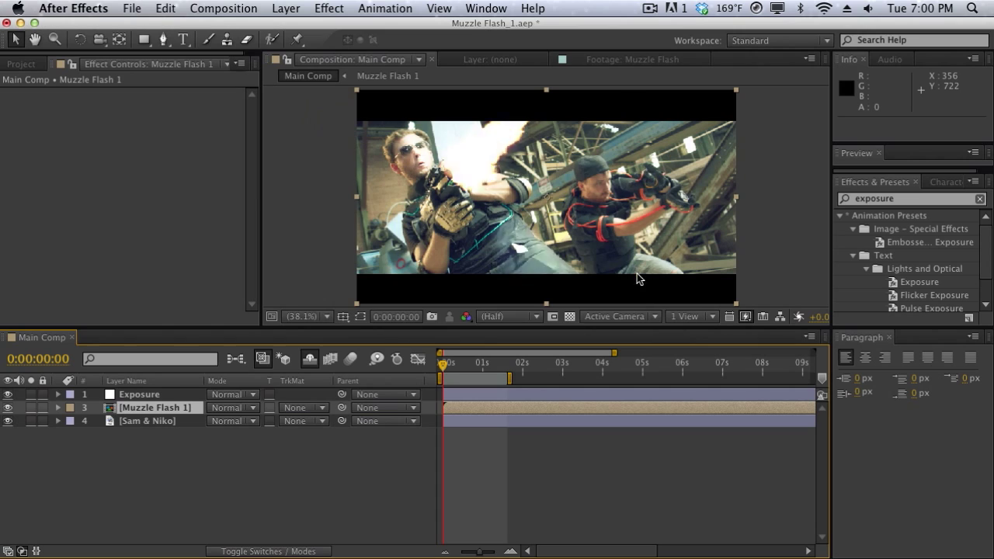
{"action": "left_click", "coordinate": [240, 409]}
{"action": "scroll", "coordinate": [240, 496], "scroll_direction": "down", "scroll_amount": 3}
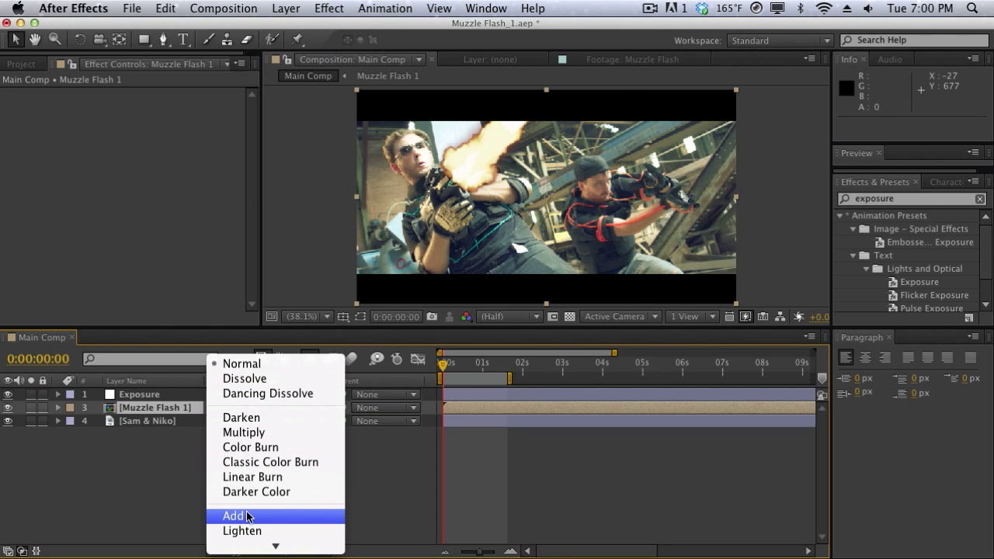
{"action": "left_click", "coordinate": [244, 512]}
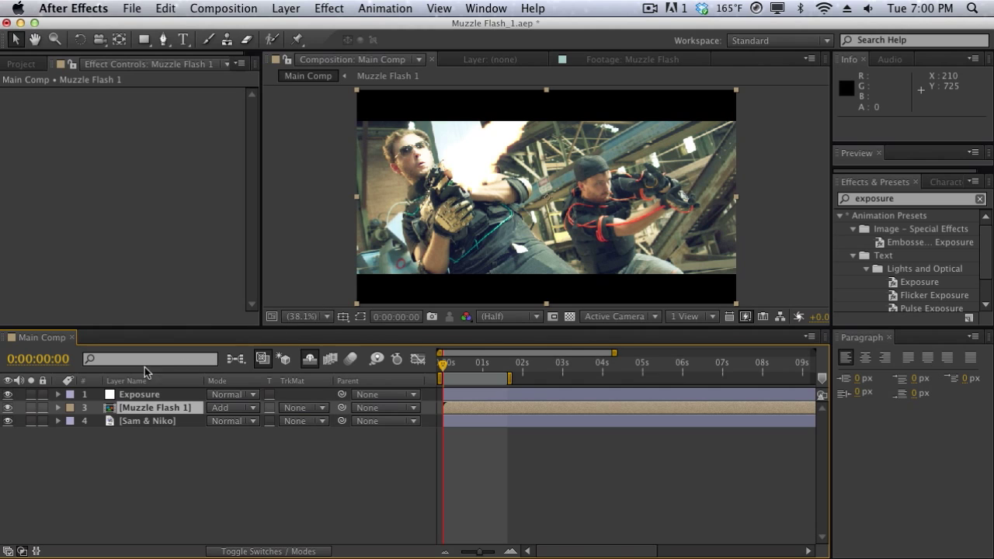
Edit the Exposure expression so it references the 'Muzzle Flash 1' layer
{"action": "left_click", "coordinate": [58, 395]}
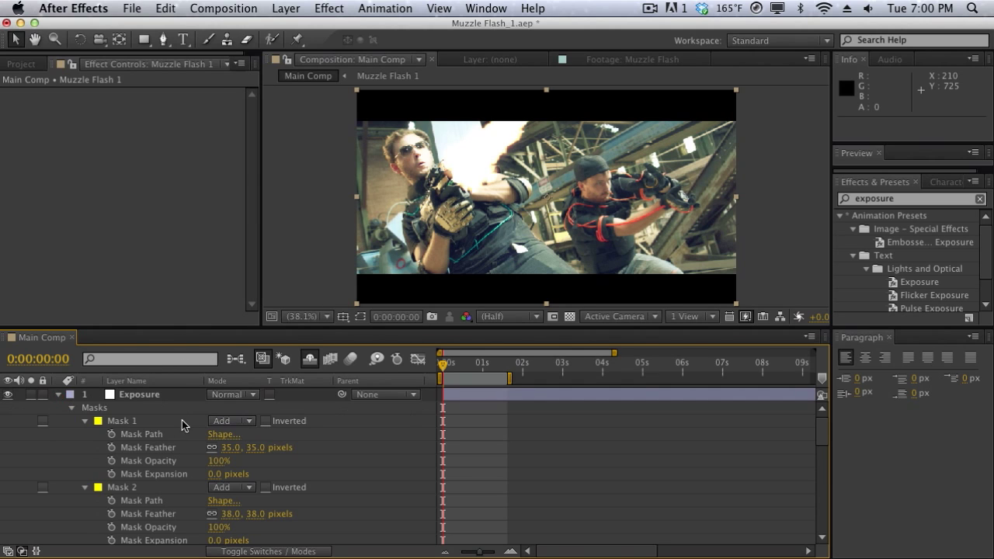
{"action": "scroll", "coordinate": [480, 473], "scroll_direction": "down", "scroll_amount": 10}
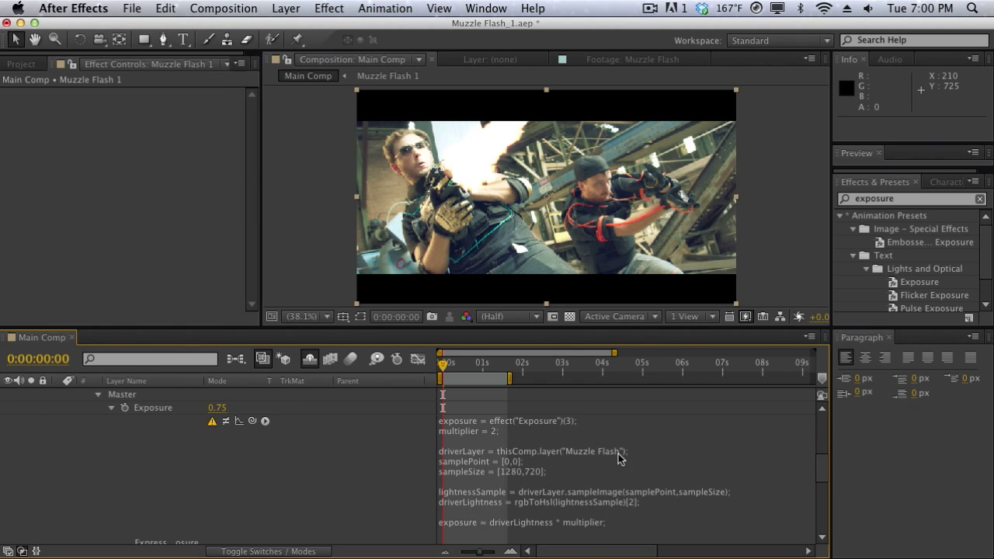
{"action": "left_click", "coordinate": [619, 453]}
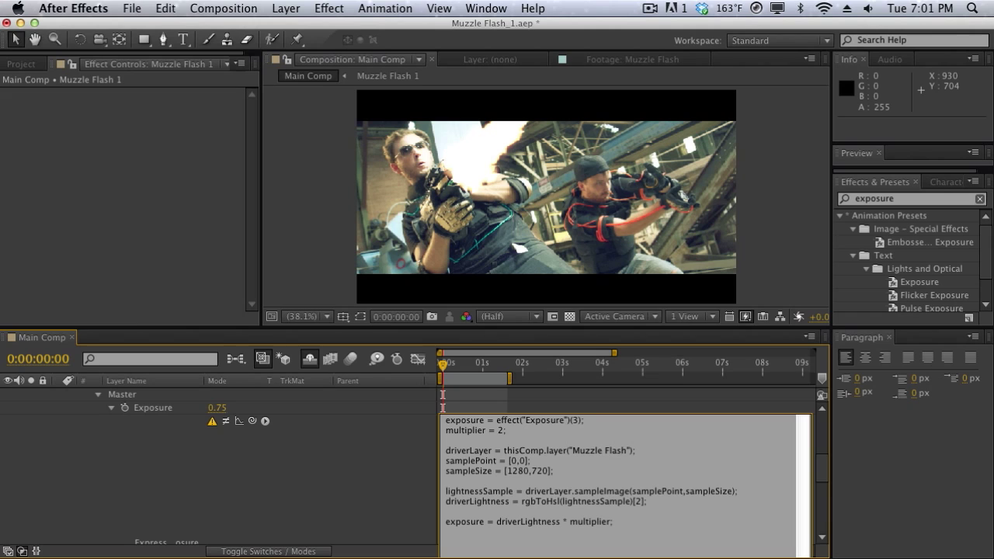
{"action": "type", "text": "1"}
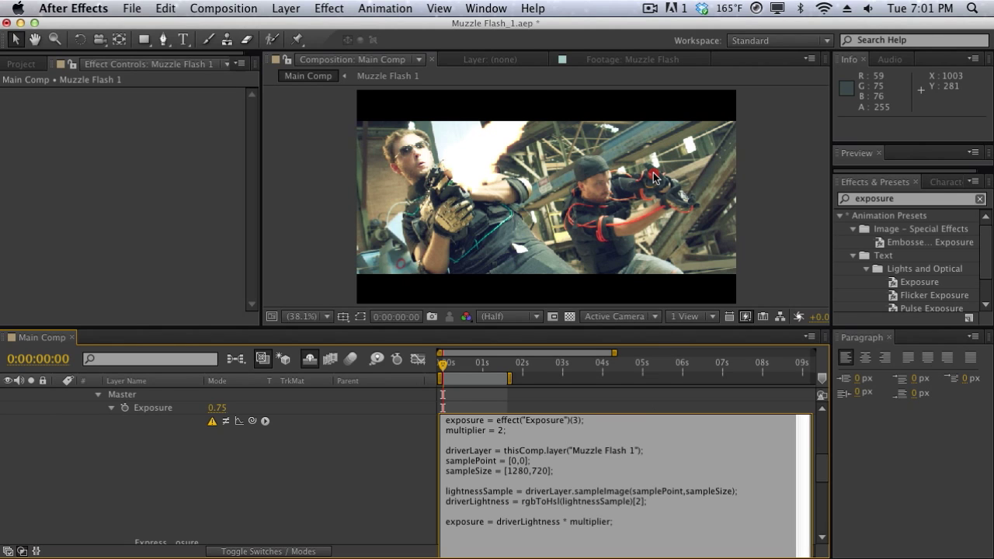
{"action": "left_click", "coordinate": [654, 177]}
{"action": "left_click", "coordinate": [58, 396]}
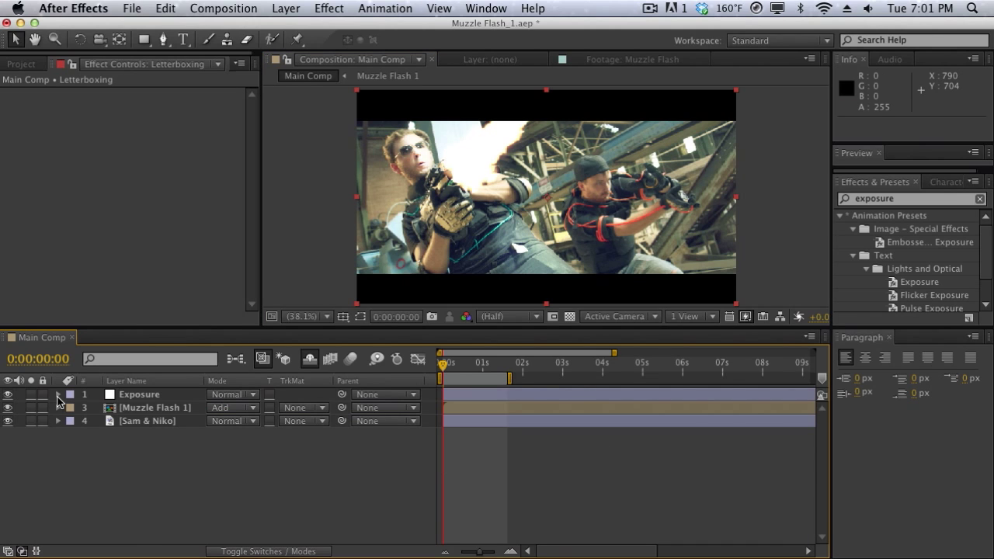
With Exposure selected, scrub and play the preview, stopping at 0:00:01:06
{"action": "left_click", "coordinate": [157, 399]}
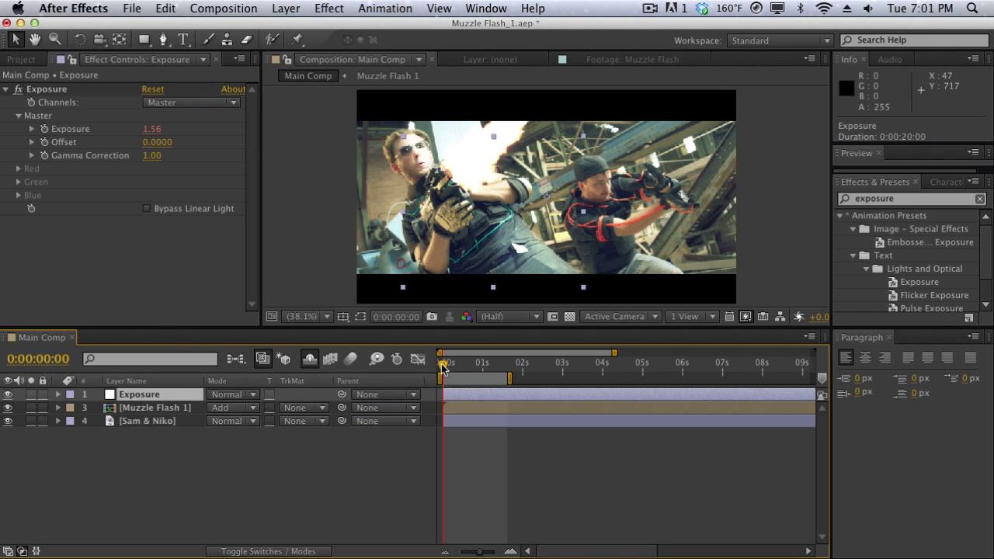
{"action": "left_click_drag", "start_coordinate": [443, 366], "coordinate": [474, 366]}
{"action": "key", "text": "KP_0"}
{"action": "left_click", "coordinate": [492, 366]}
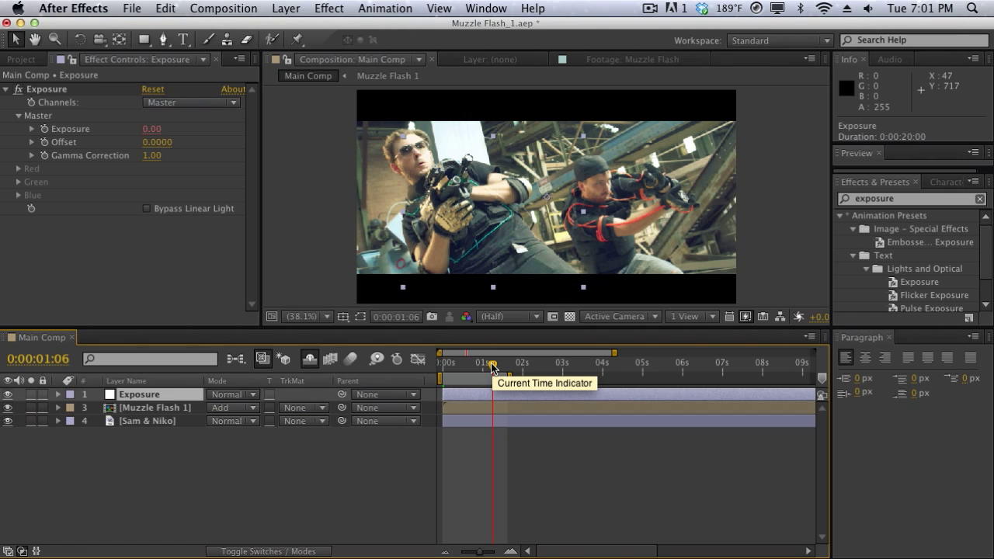